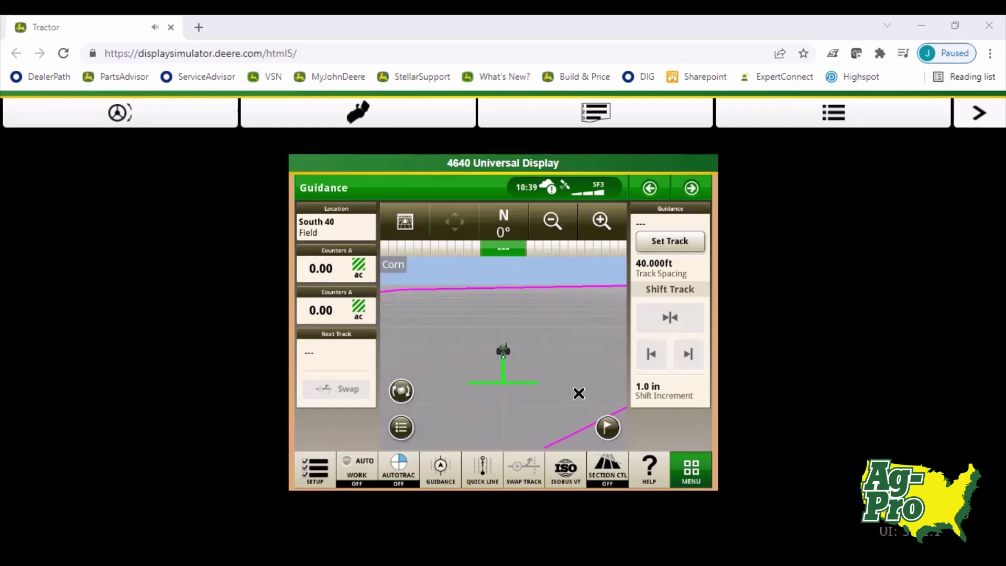
Step: In Work Setup, review all saved field locations, keep South 40, and show the job's equipment list
left_click(315, 473)
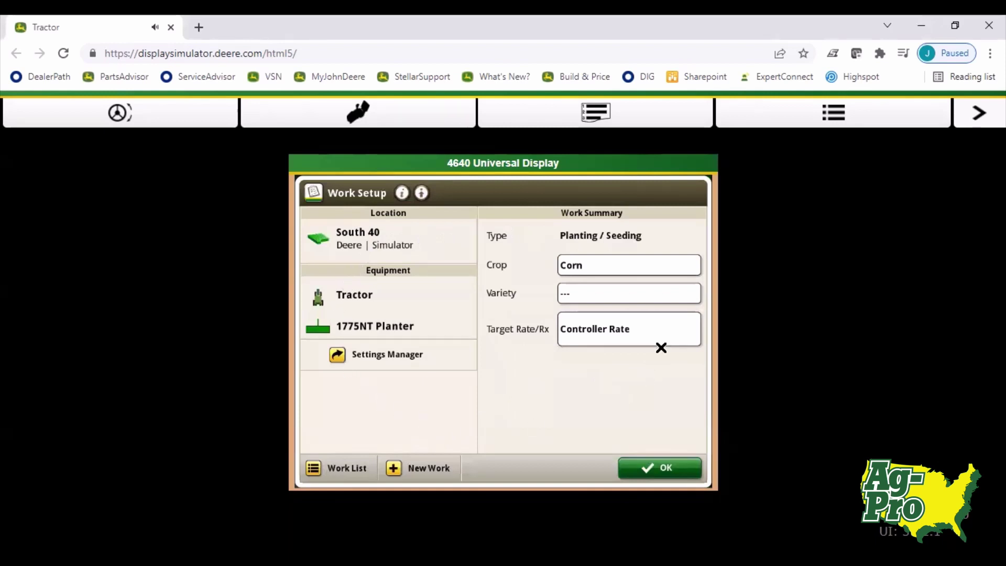
left_click(379, 243)
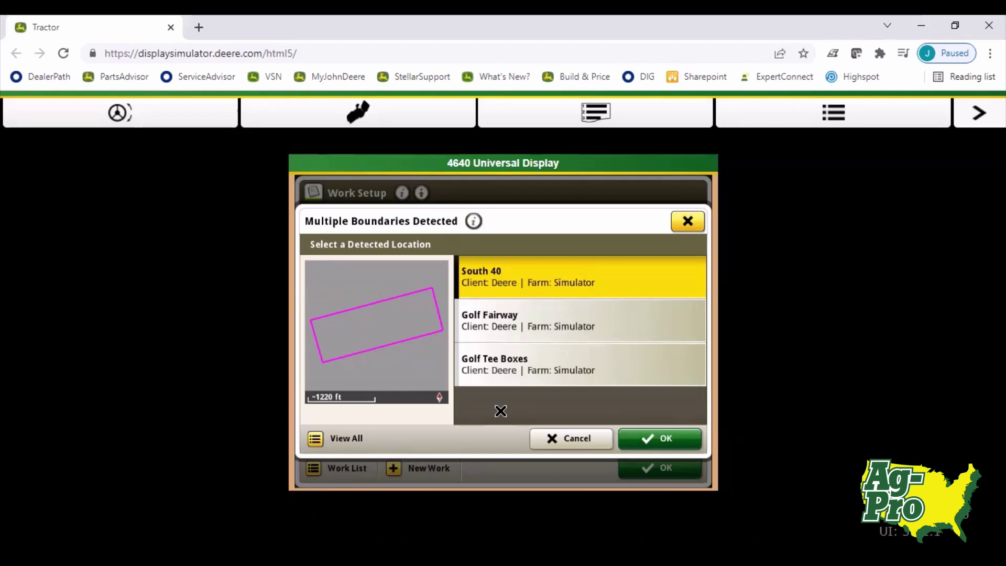
left_click(319, 438)
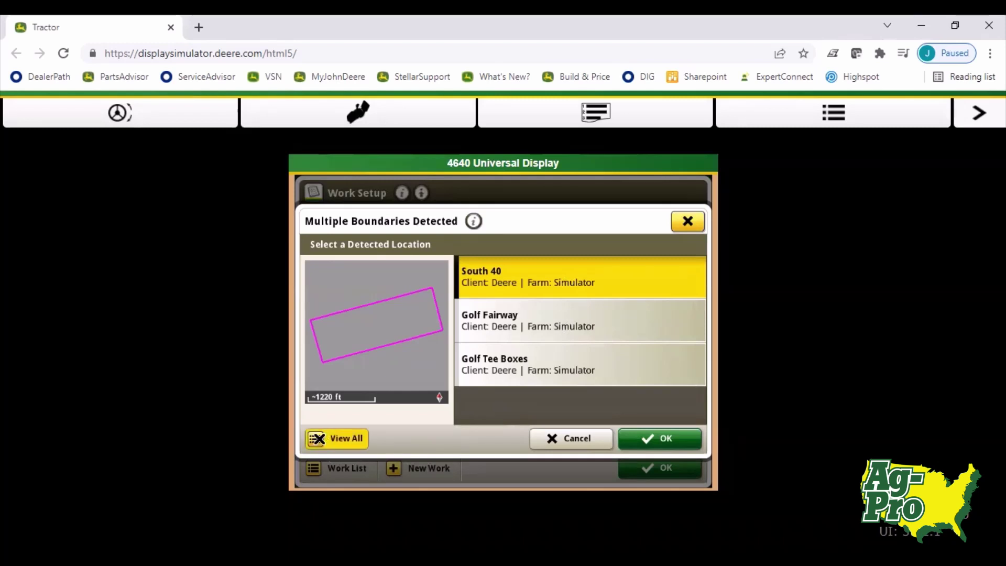
left_click(319, 439)
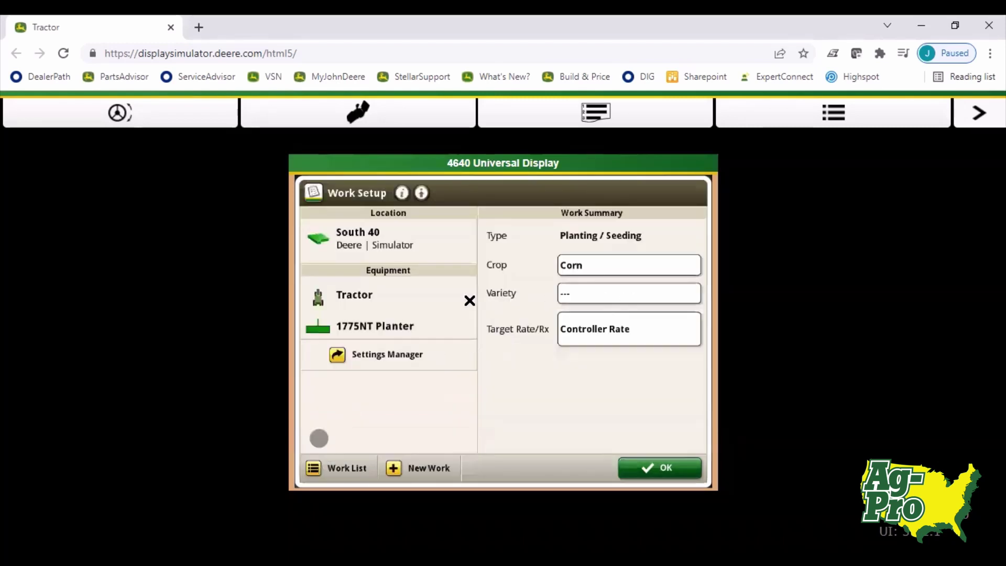
left_click(381, 246)
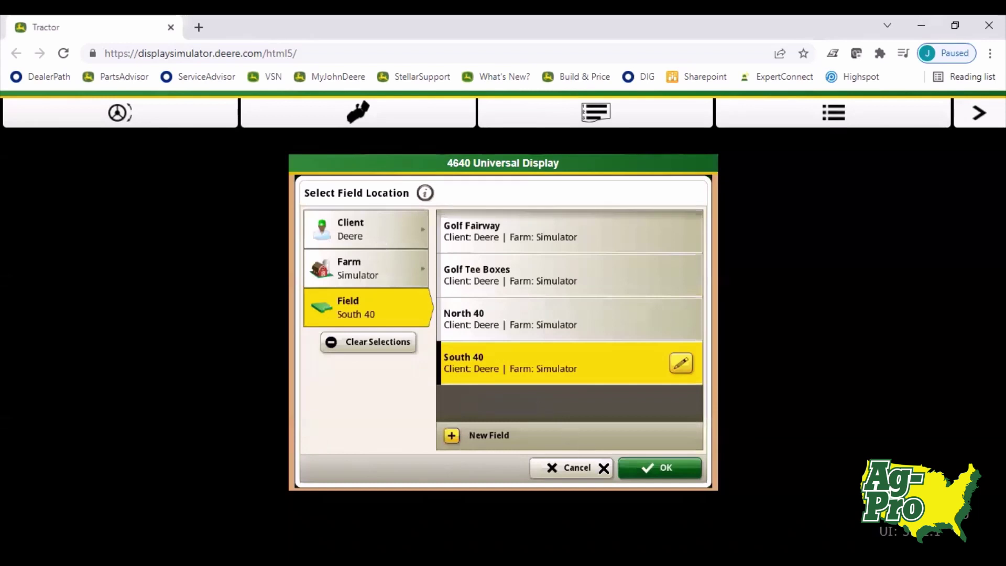
left_click(593, 467)
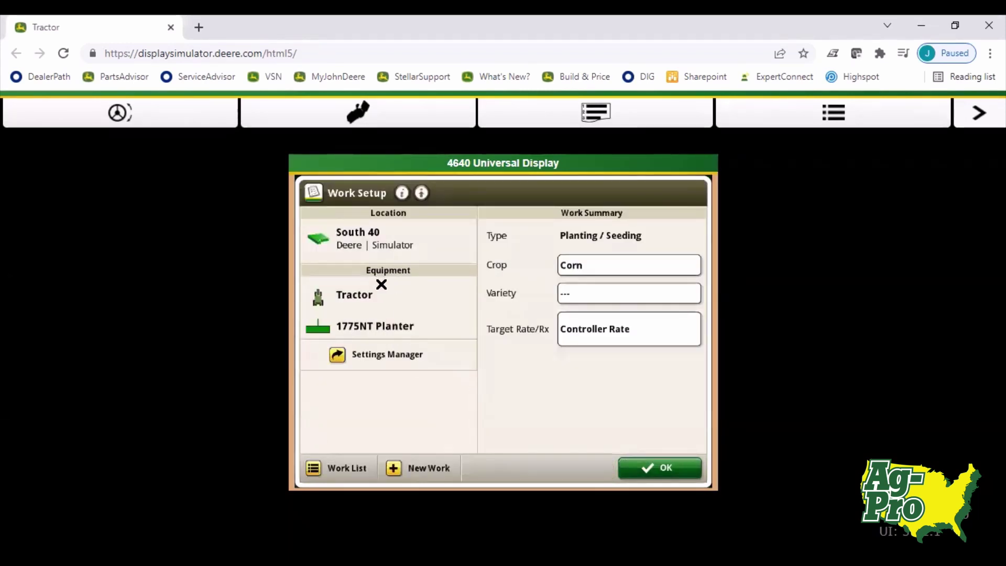
left_click(363, 294)
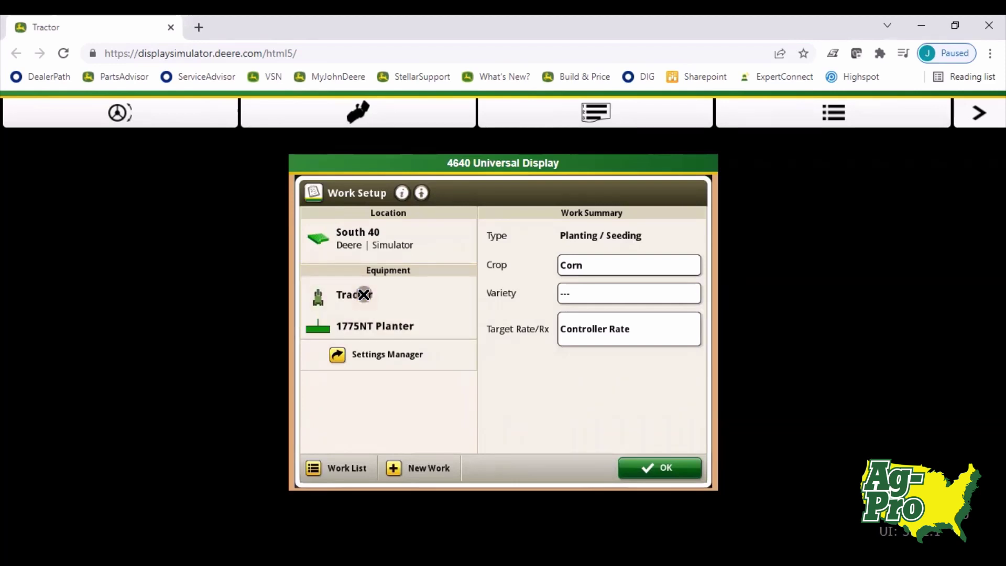
Step: Review the Tractor machine profile offsets, save it, and confirm Tractor as the machine
left_click(438, 250)
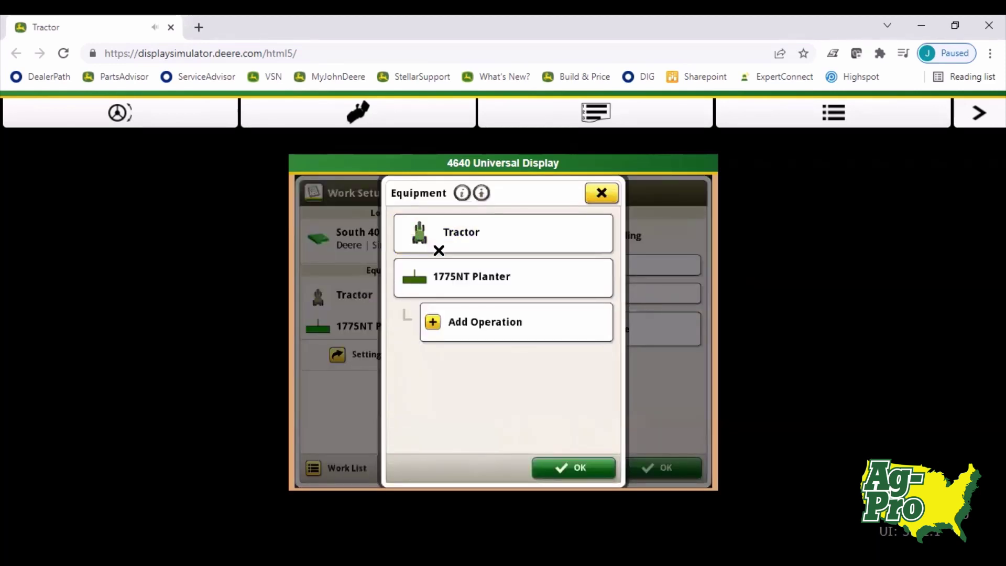
left_click(643, 234)
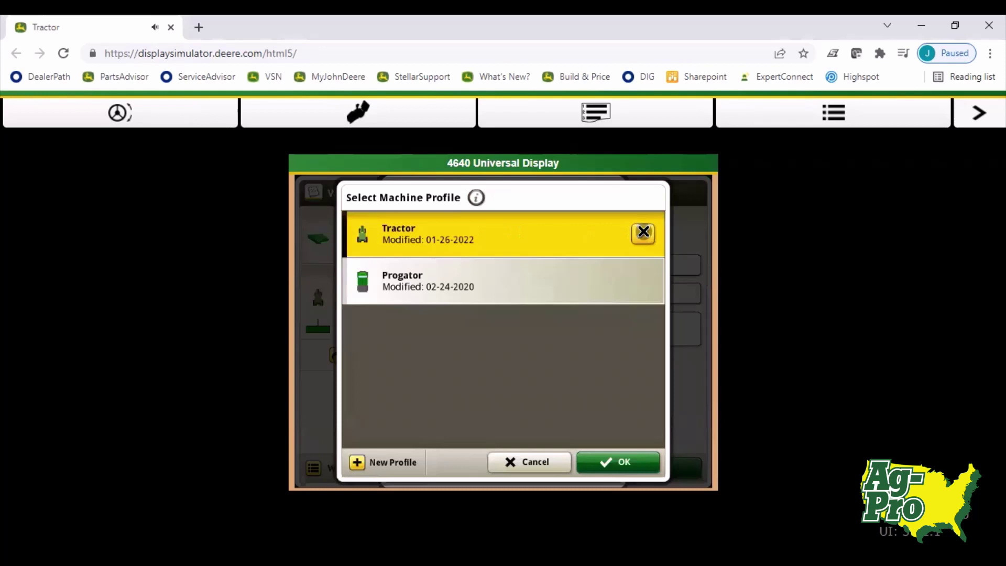
left_click(702, 350)
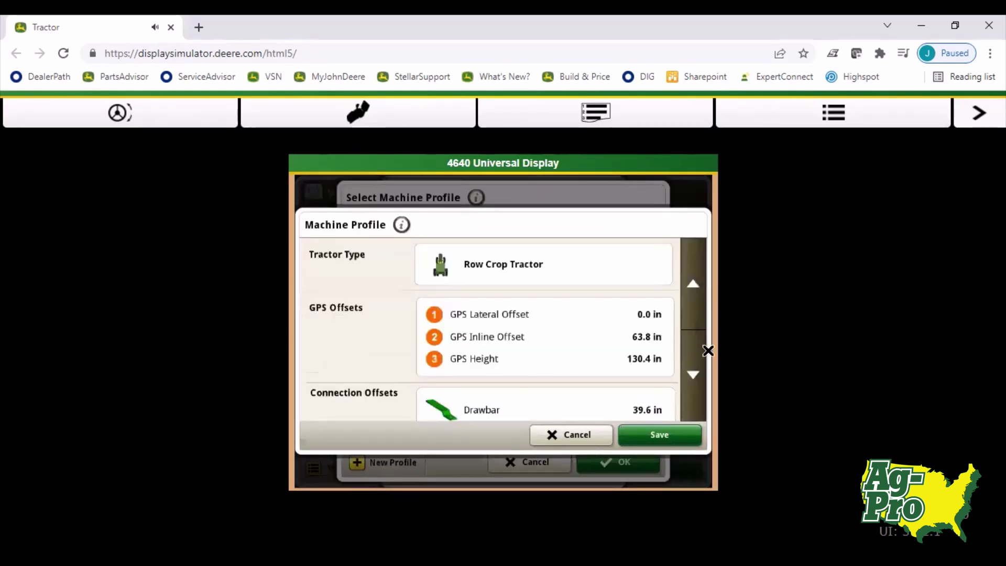
left_click(700, 359)
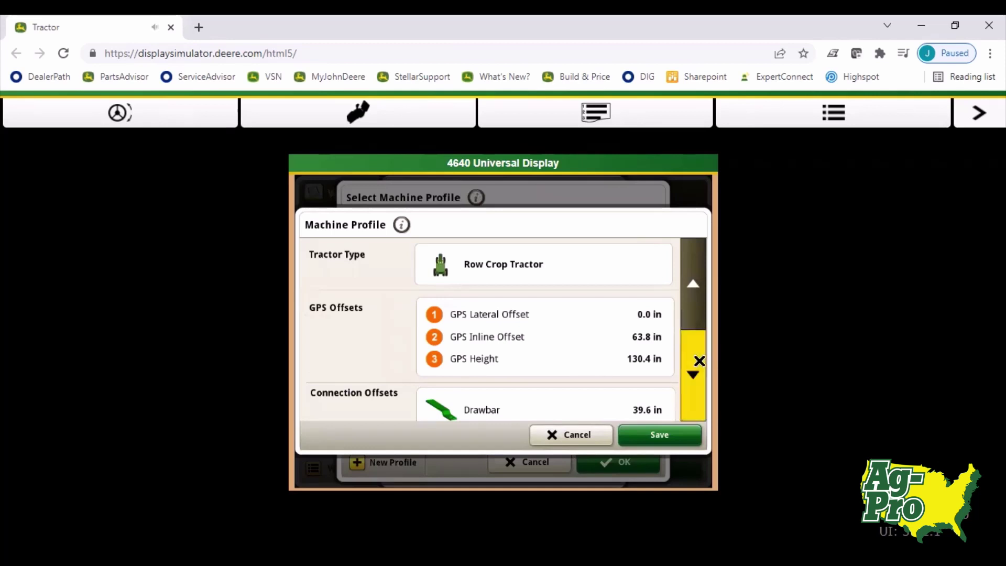
left_click(699, 359)
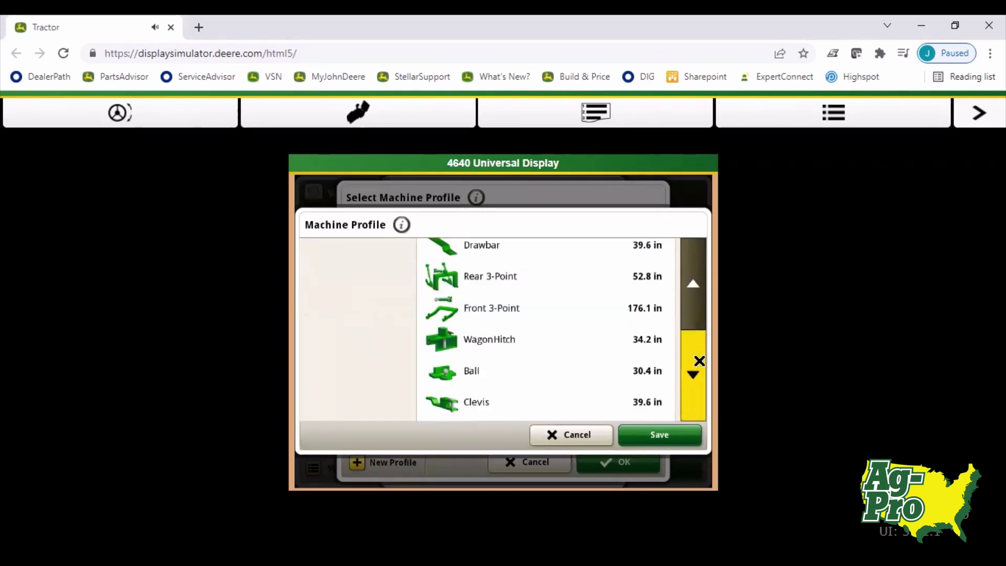
left_click(657, 440)
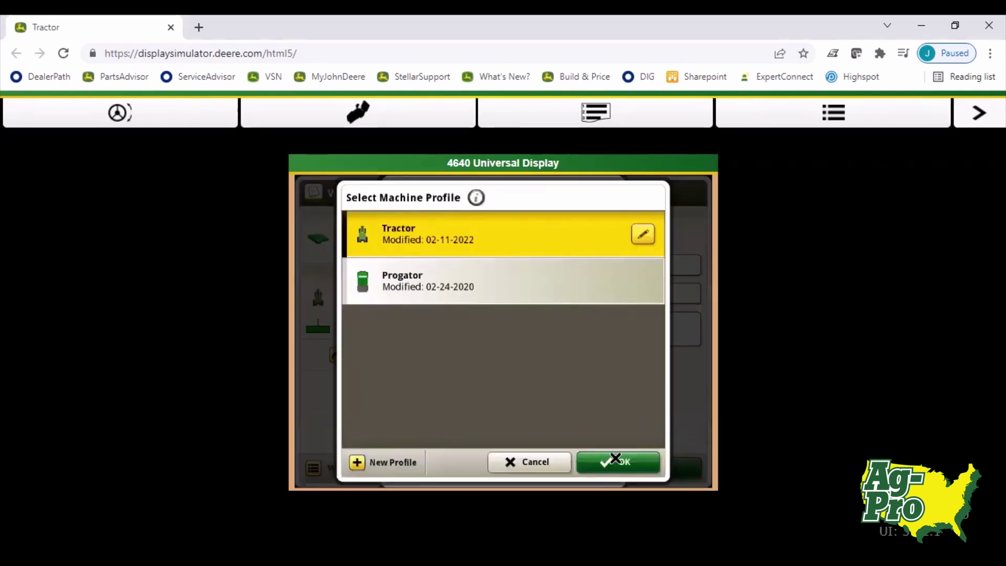
left_click(611, 462)
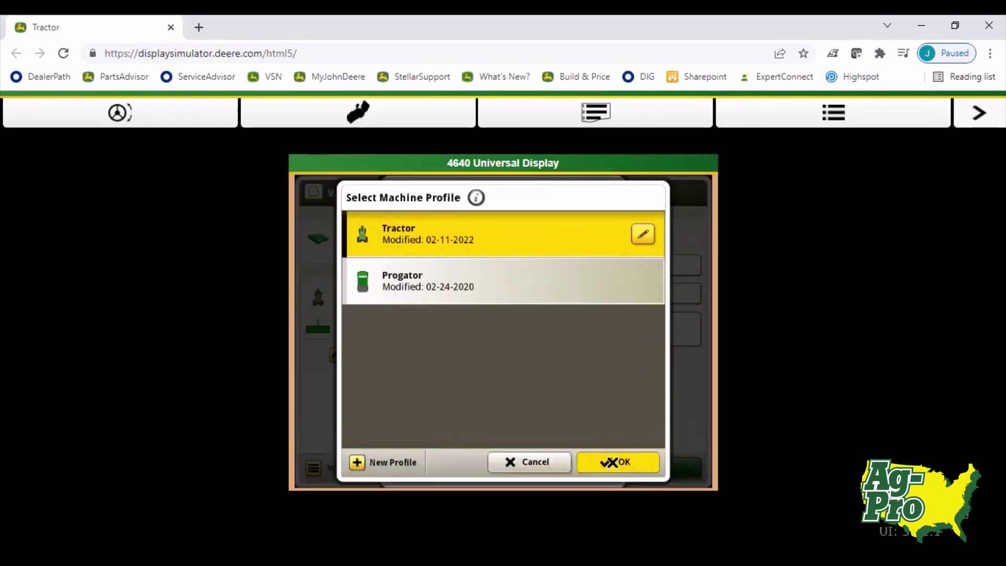
Step: Inspect the 1775NT Planter implement profile and its vacuum sensor setup without changes
left_click(553, 285)
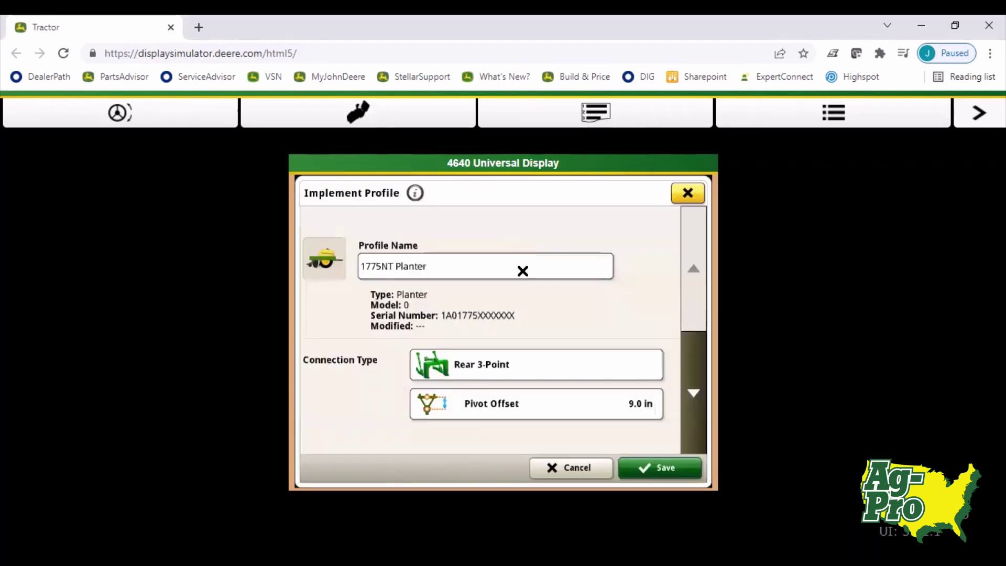
left_click(693, 386)
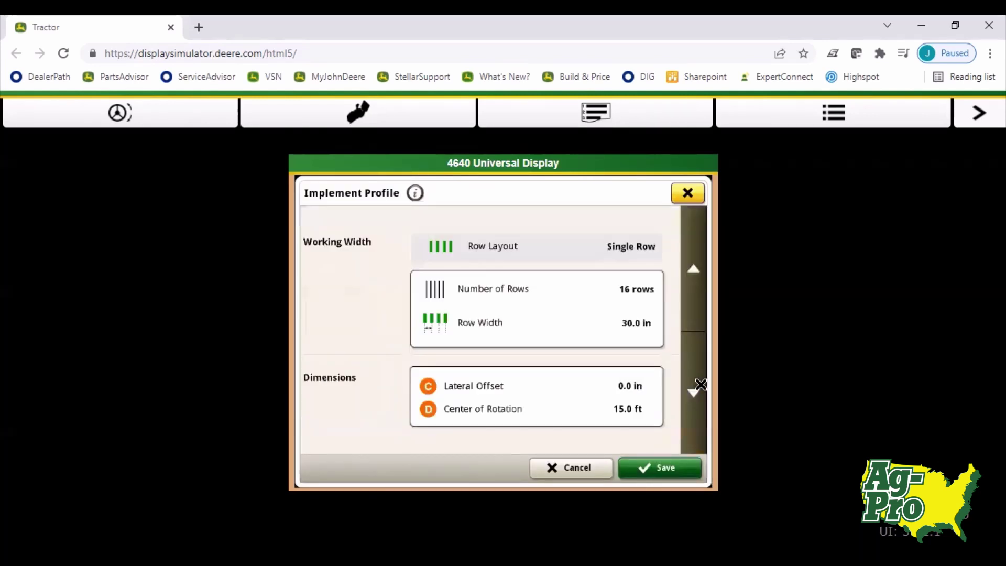
left_click(696, 386)
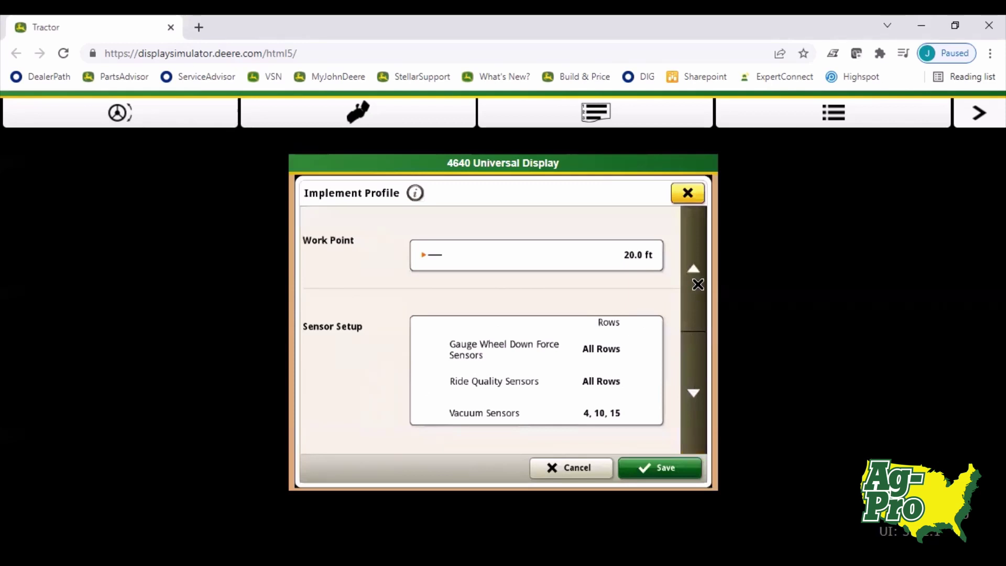
left_click(623, 369)
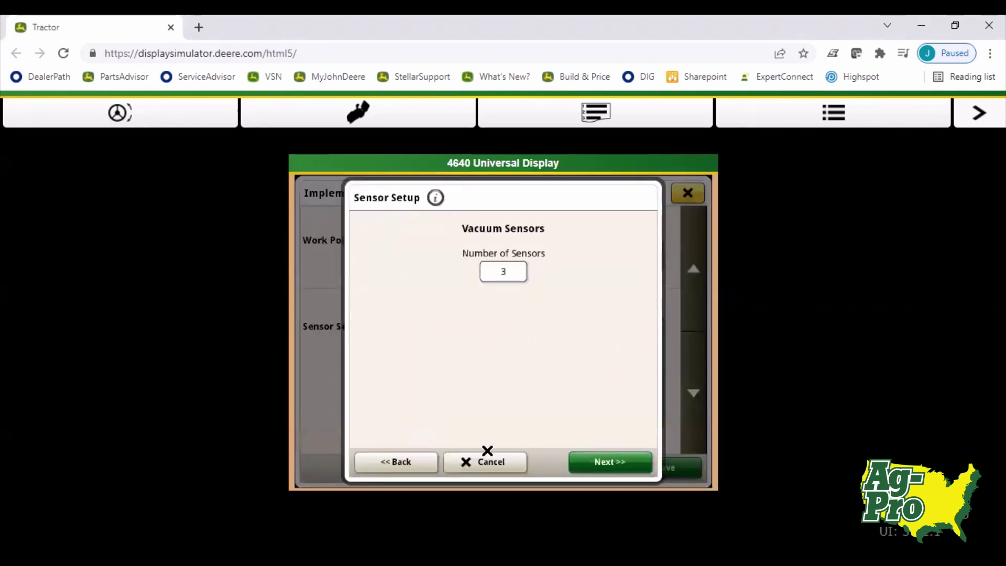
left_click(481, 459)
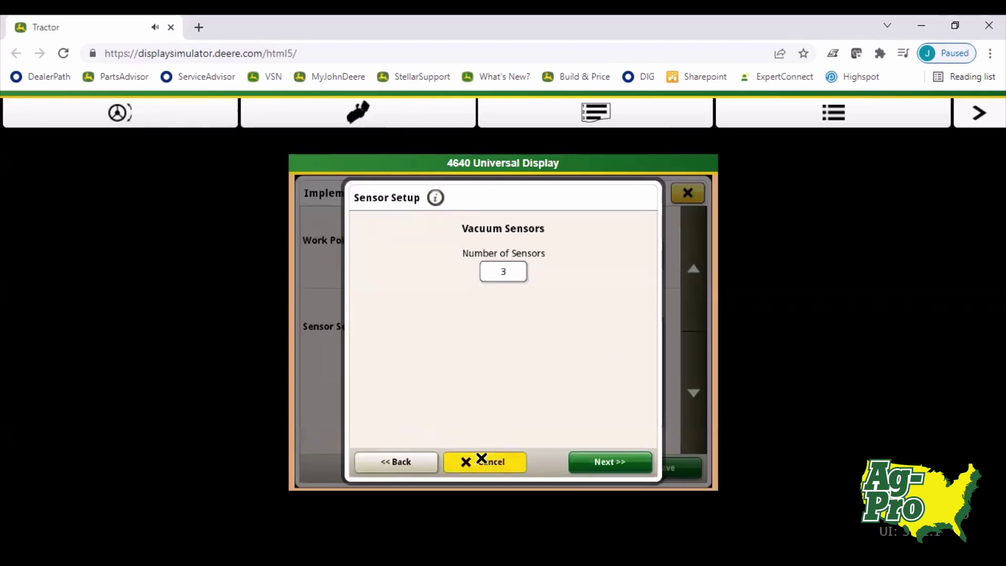
Step: Scroll through the rest of the planter profile, save it, and return to Work Setup
left_click(694, 395)
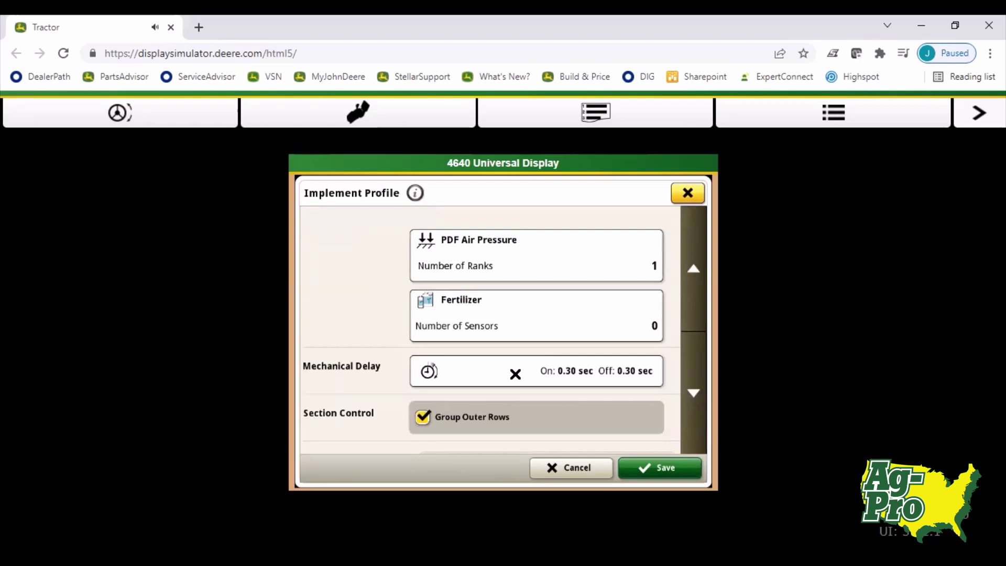
left_click(686, 363)
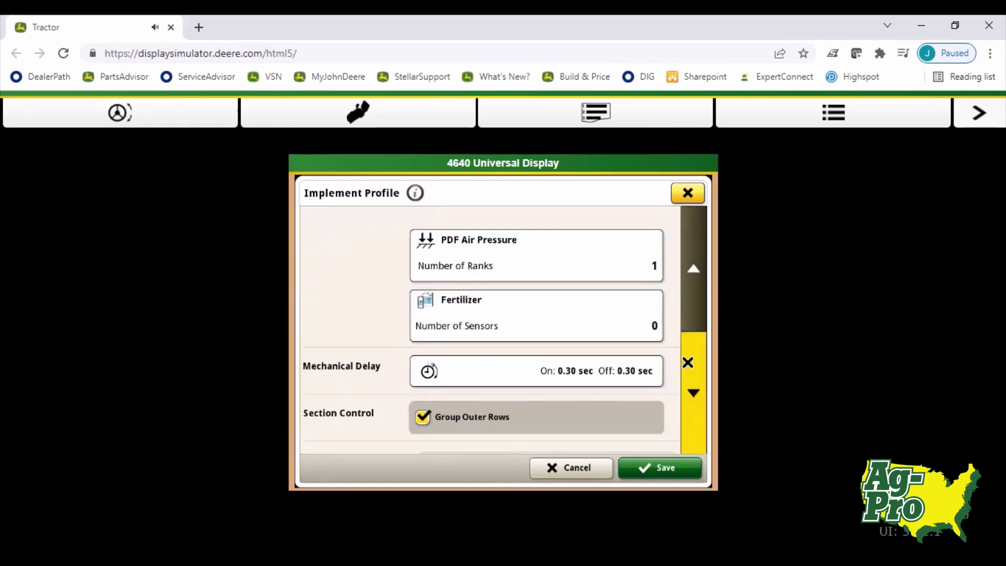
left_click(694, 376)
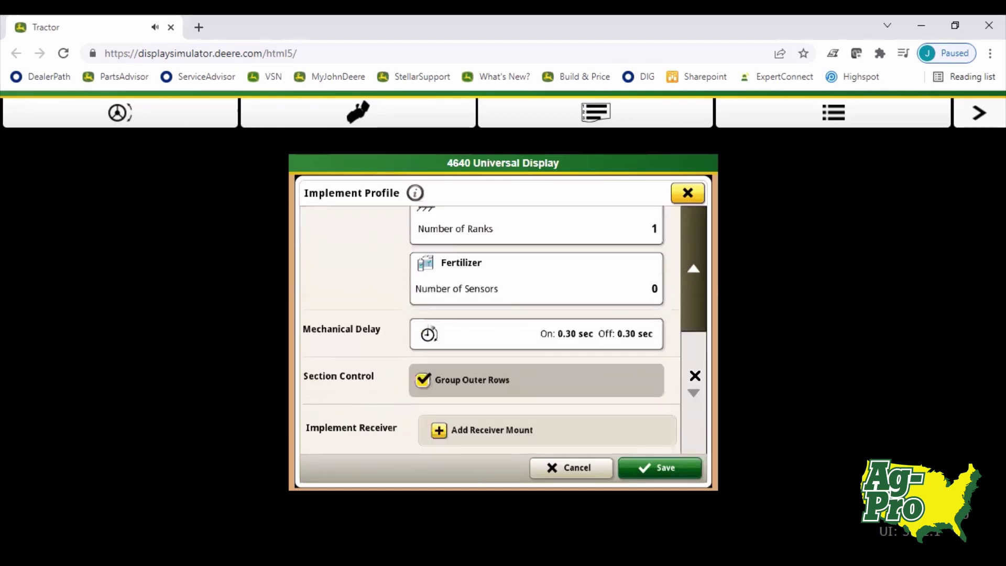
left_click(677, 464)
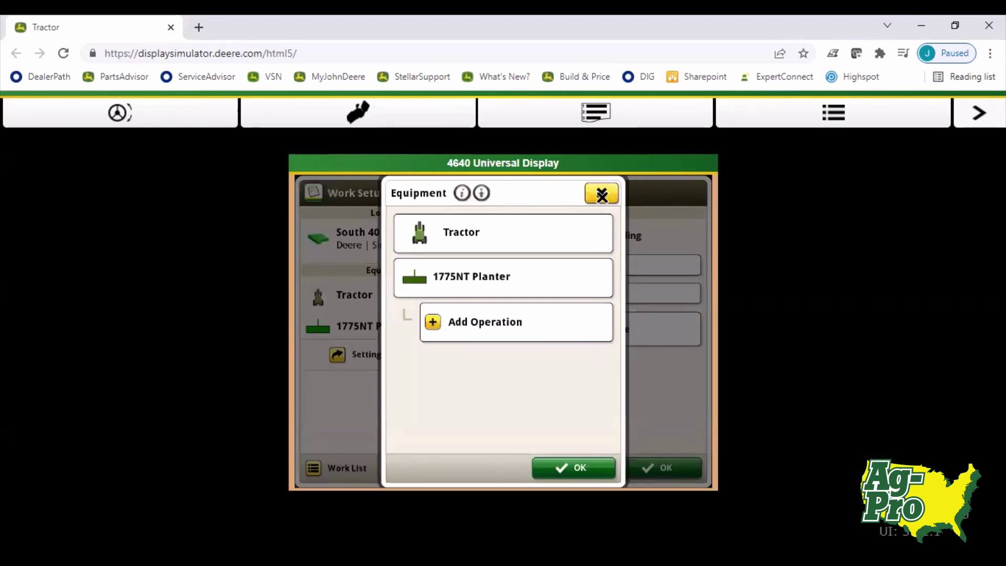
left_click(601, 195)
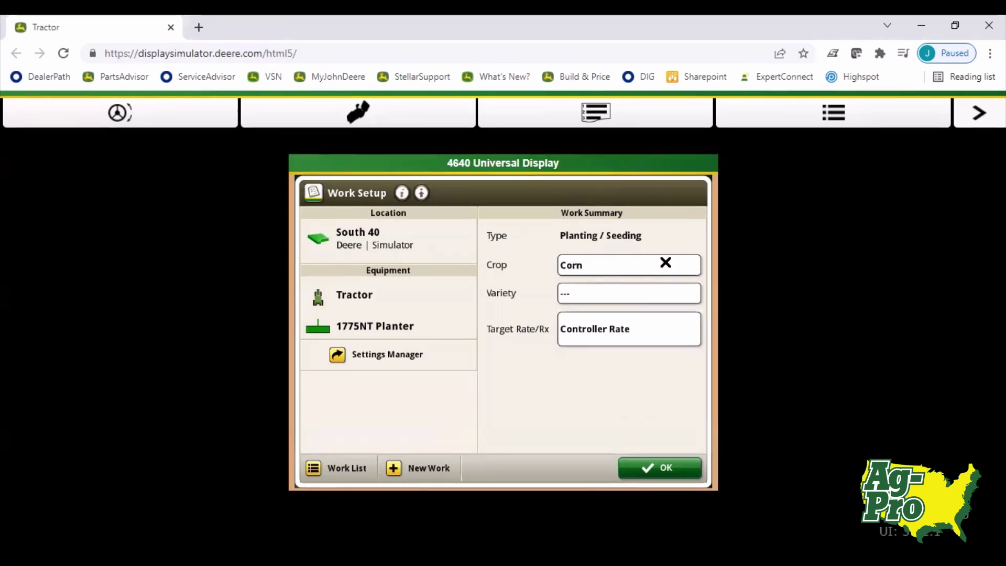
Step: Create a new corn variety named 1234 and select it for the job
left_click(612, 294)
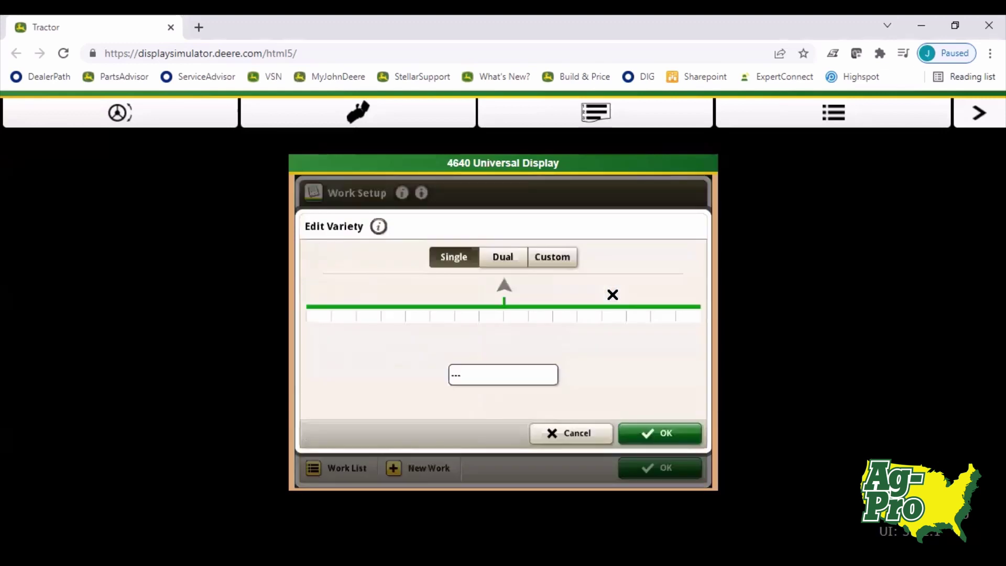
left_click(518, 368)
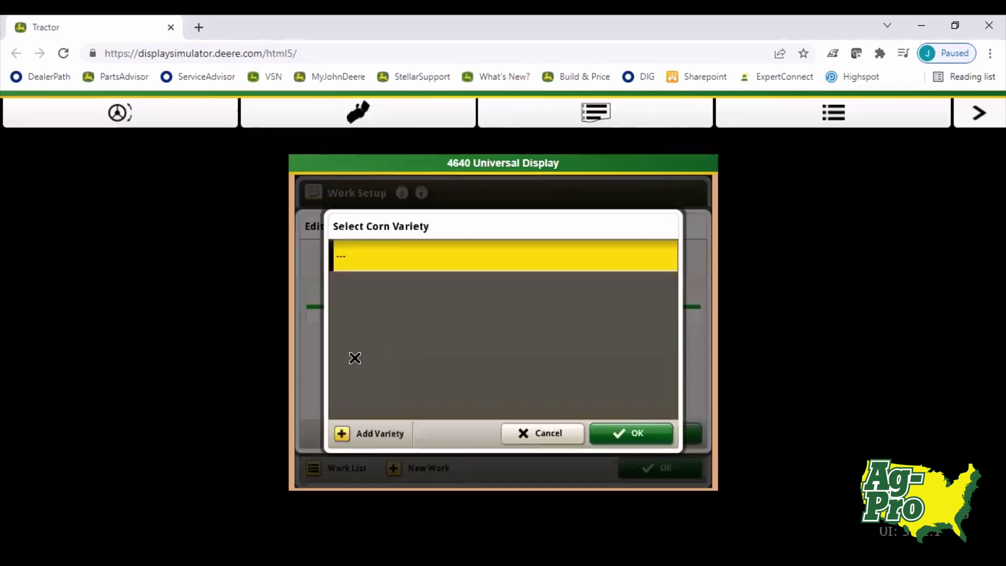
left_click(359, 439)
left_click(341, 310)
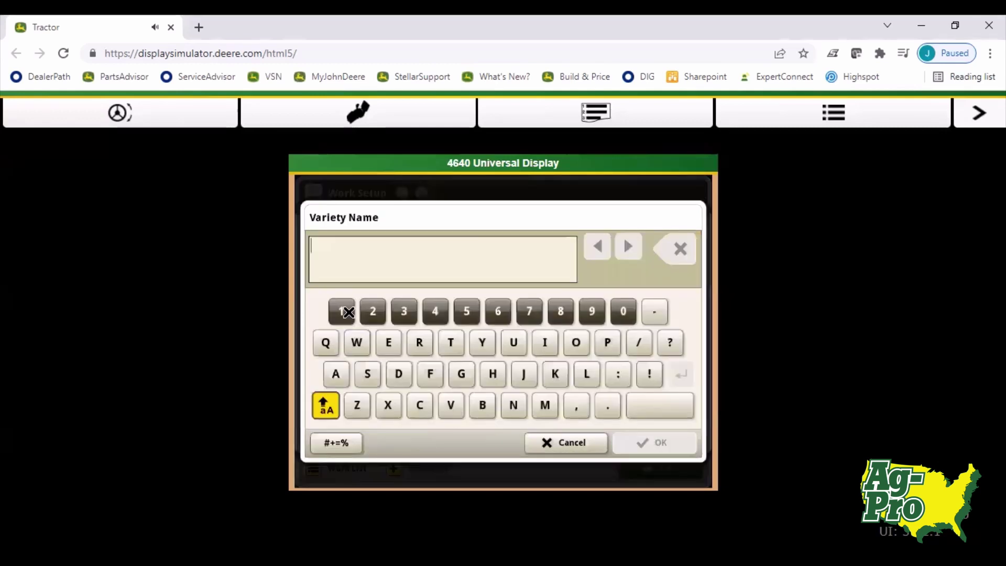
left_click(373, 311)
left_click(403, 310)
left_click(435, 310)
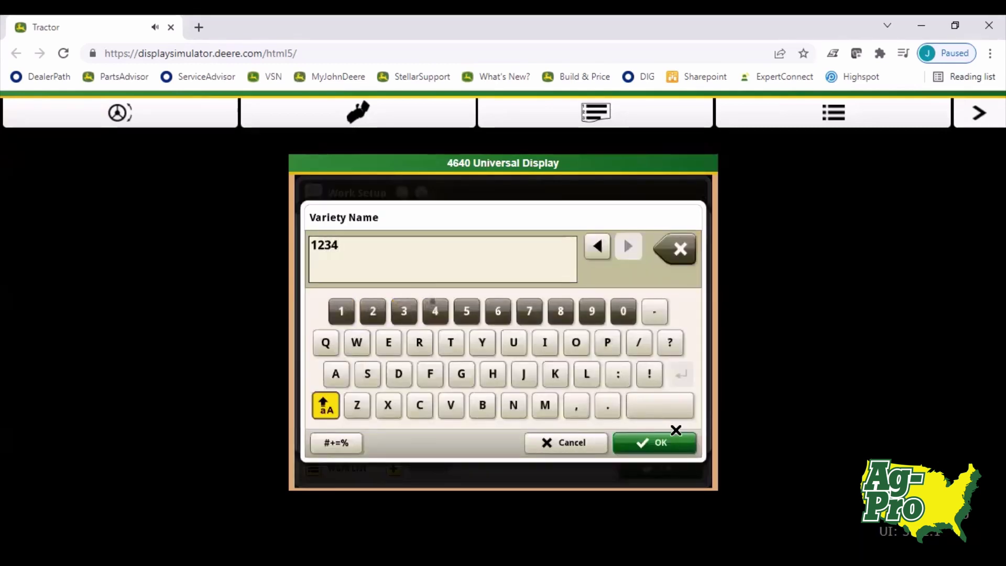
left_click(670, 441)
left_click(669, 441)
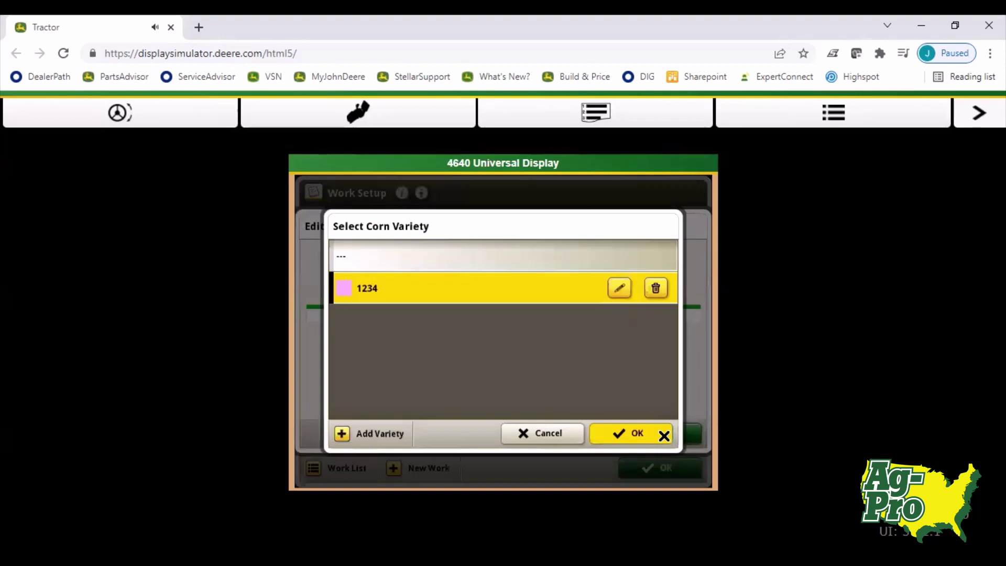
left_click(664, 435)
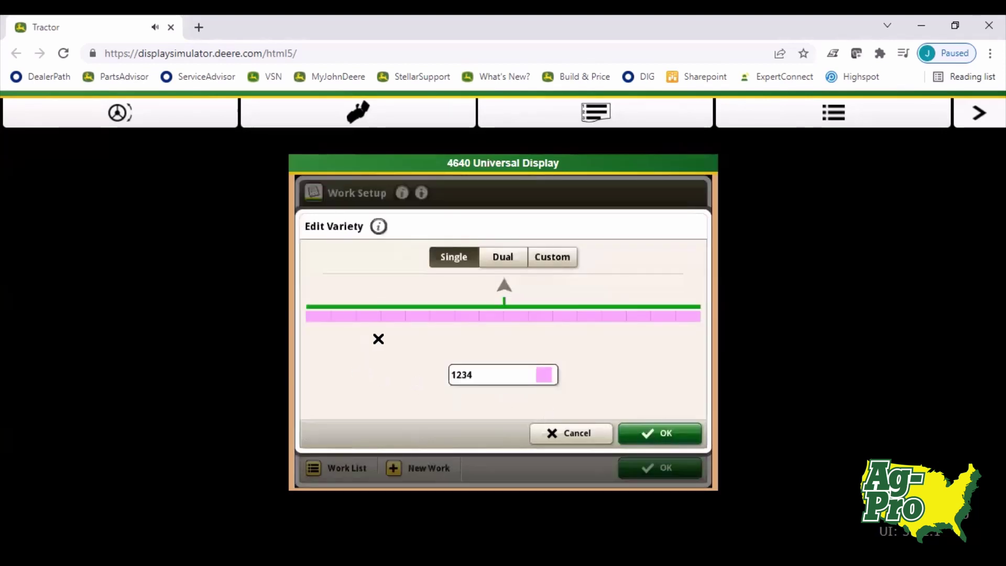
Step: After trying Dual and Custom layouts, keep a Single variety across the planter and confirm
left_click(508, 256)
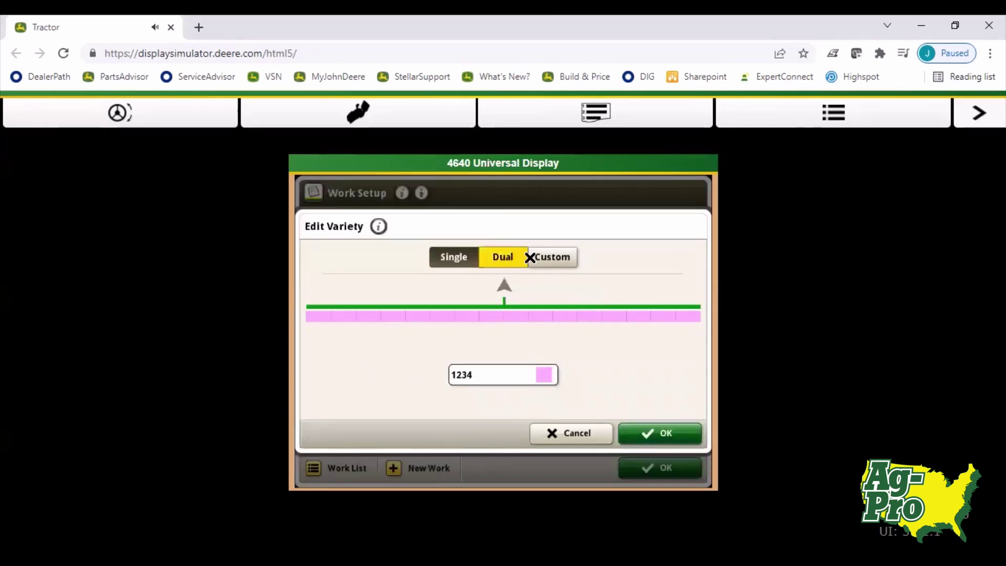
left_click(532, 256)
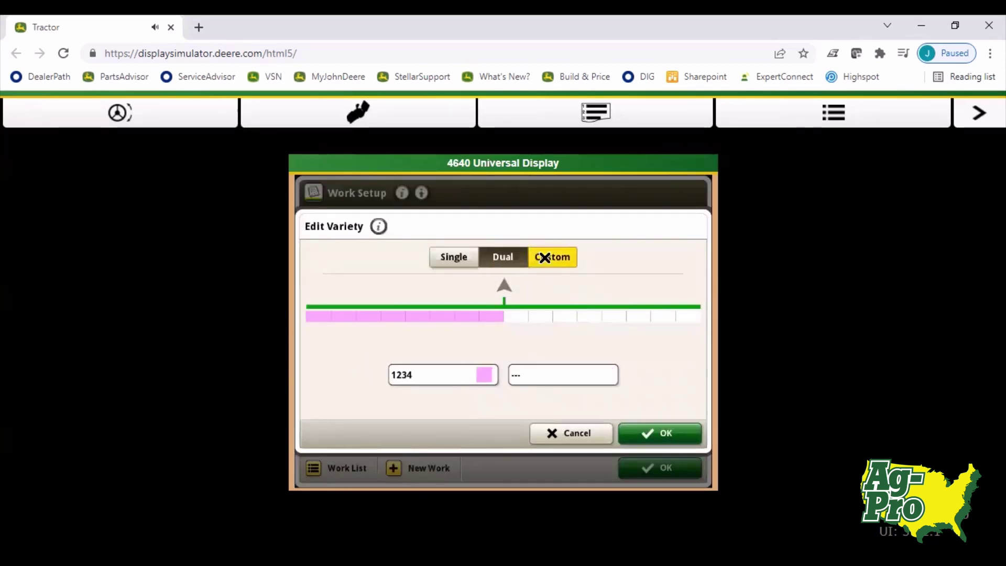
left_click(459, 260)
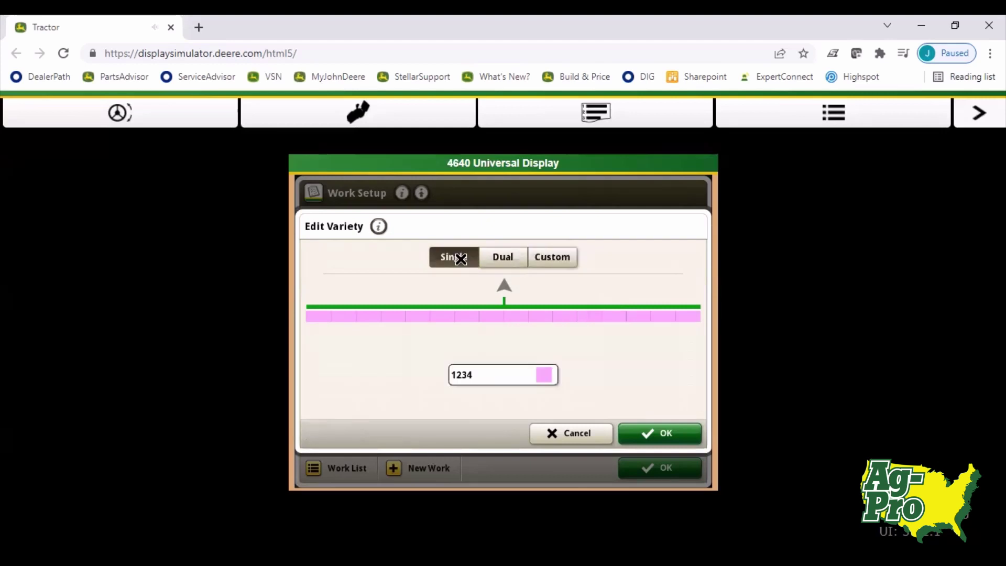
left_click(654, 429)
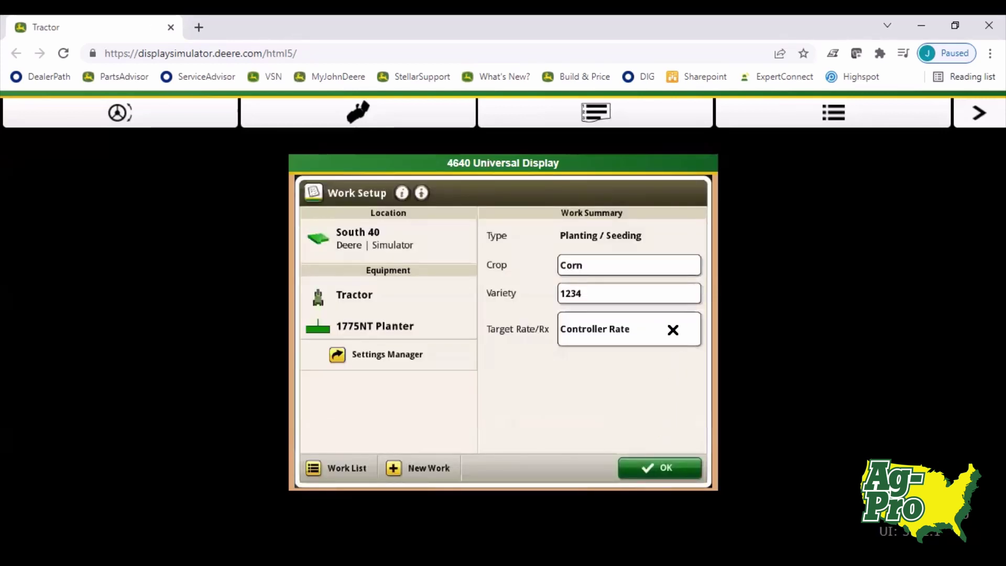
Step: Switch the target rate to the Simulator_South 40_Seed Corn prescription and save Work Setup
left_click(670, 328)
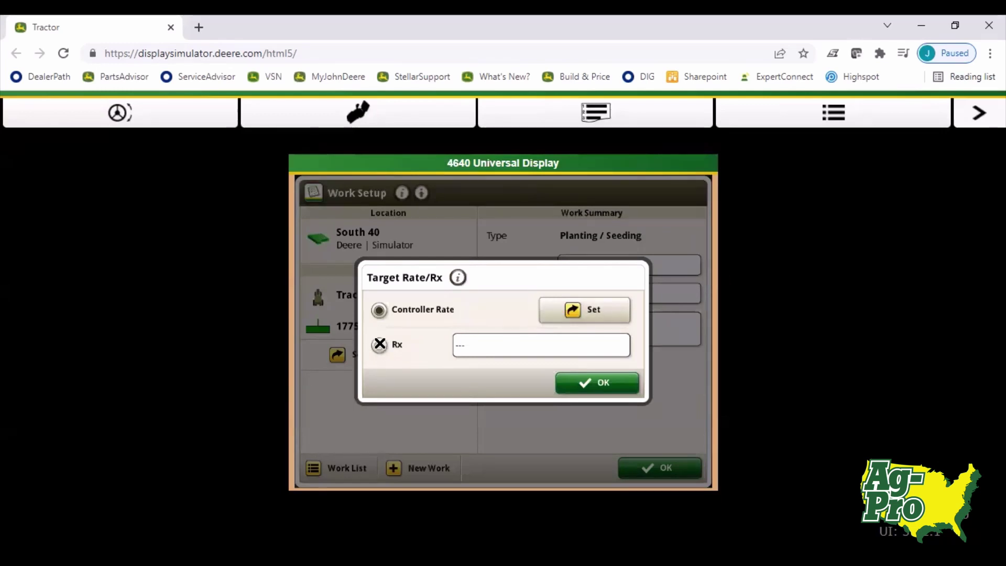
left_click(380, 344)
left_click(505, 348)
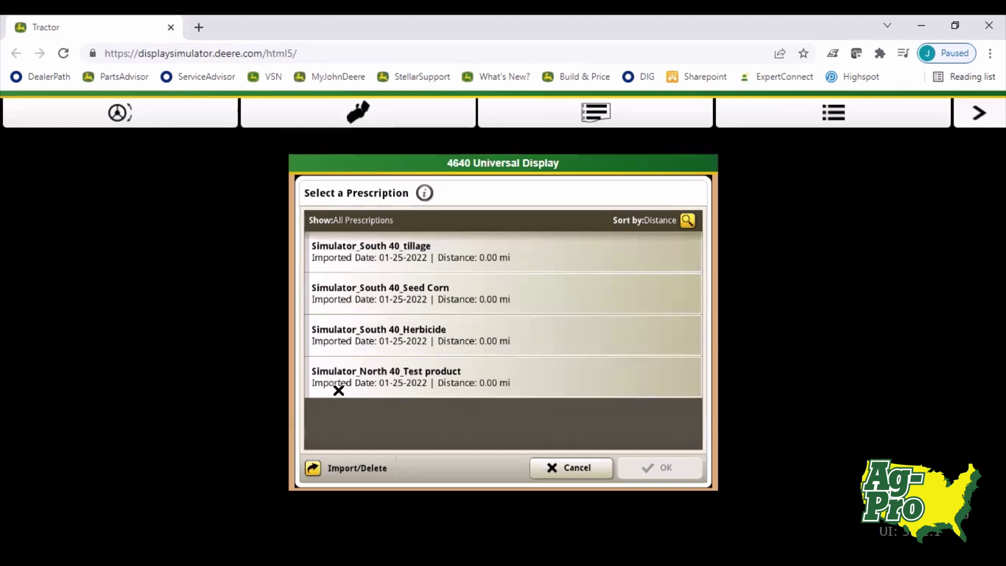
left_click(398, 291)
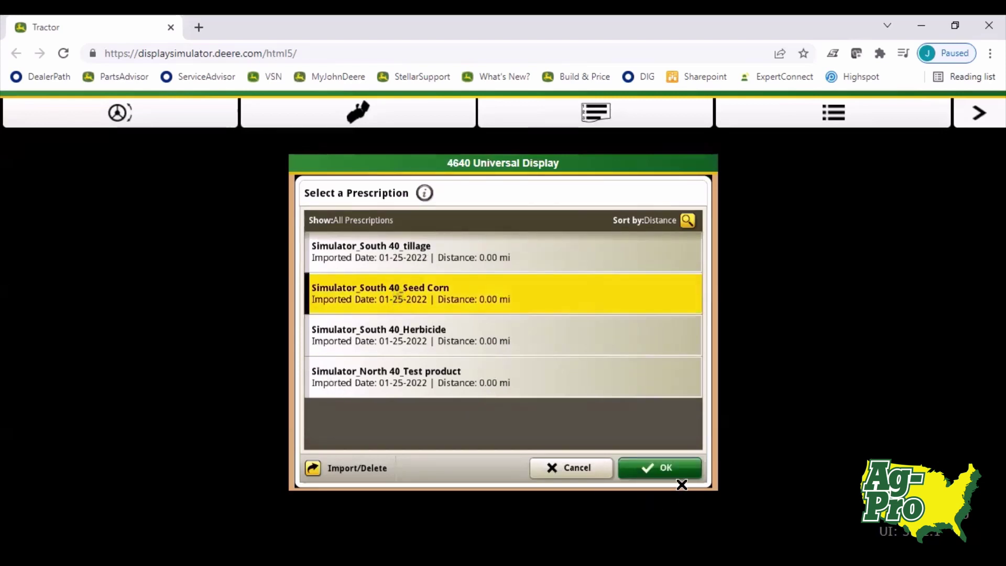
left_click(677, 470)
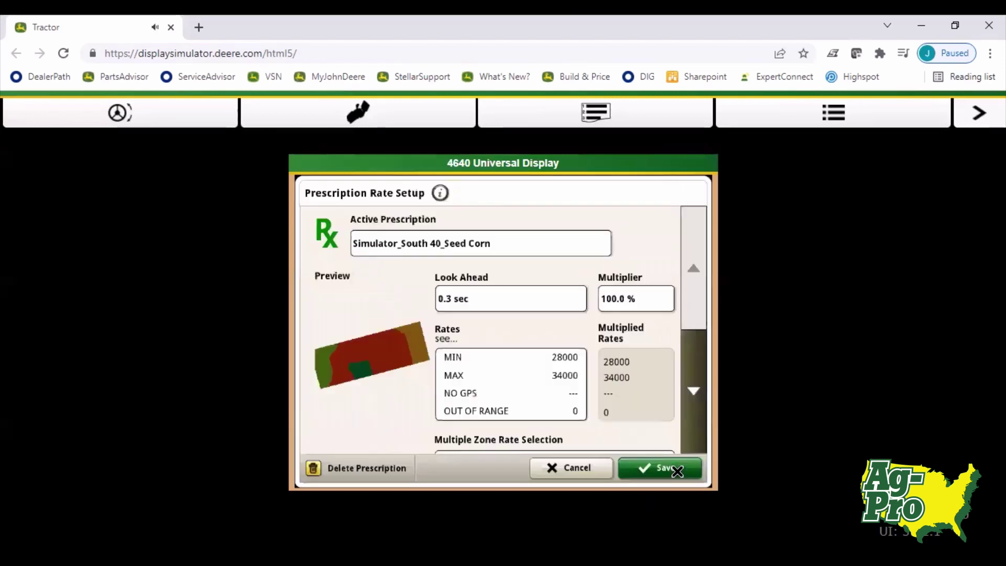
left_click(694, 345)
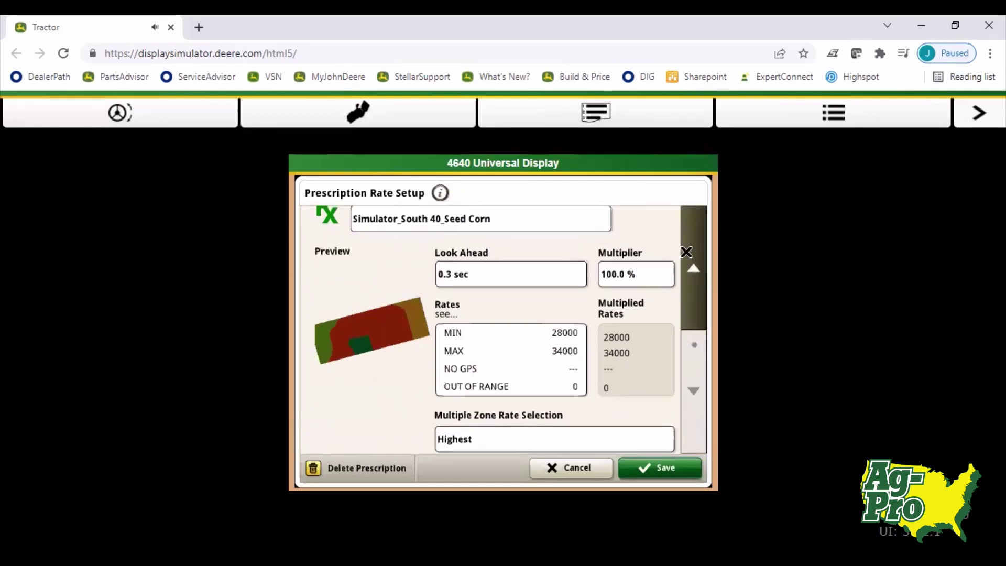
left_click(678, 463)
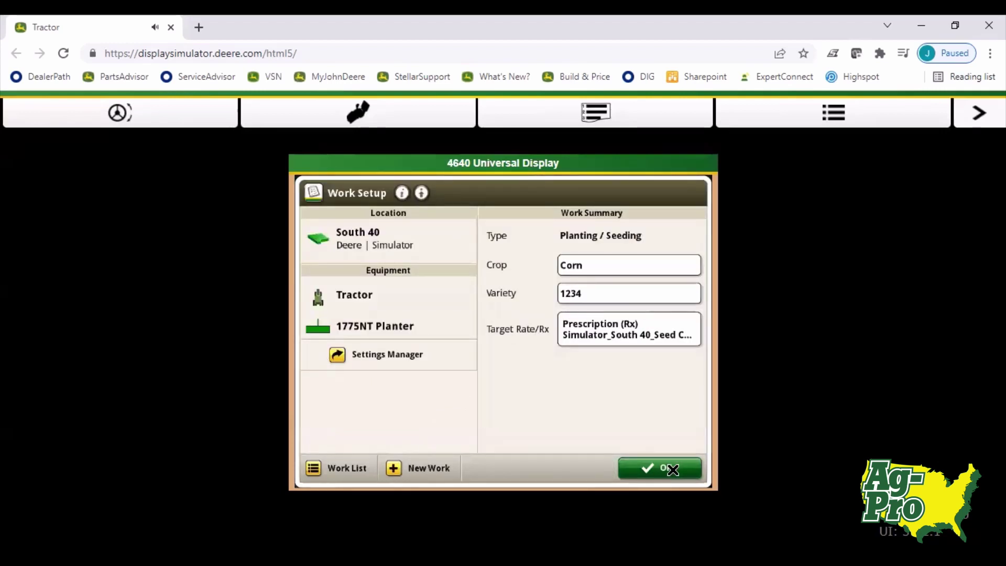
left_click(672, 469)
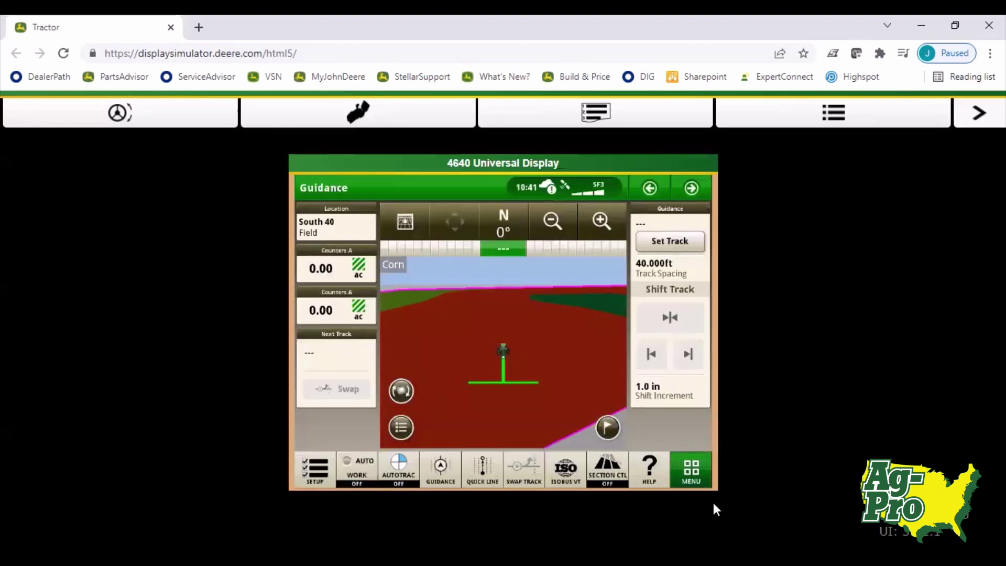
Step: Go through Menu > Applications to Layout Manager and show its Shortcut Bars list
left_click(705, 470)
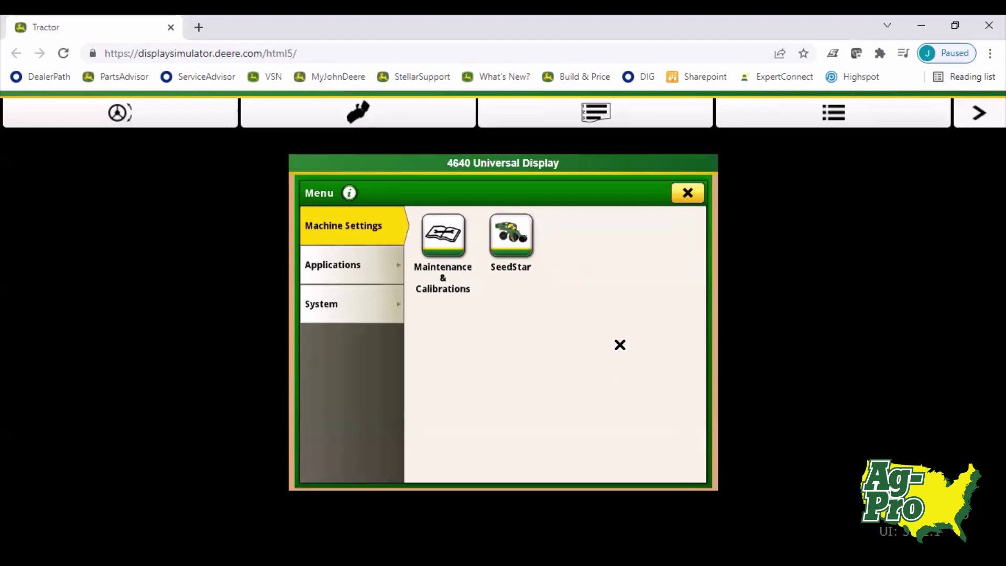
left_click(395, 267)
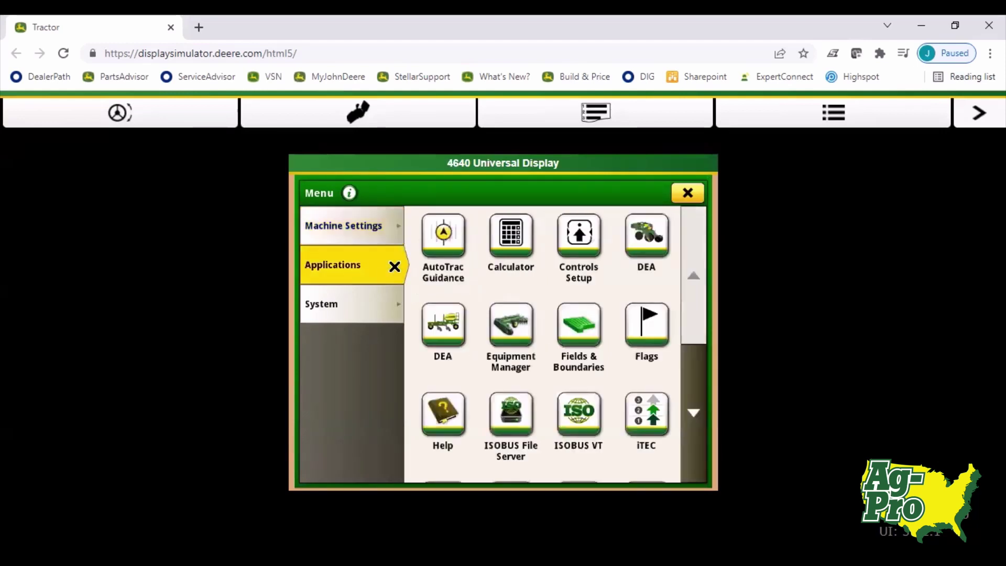
left_click(702, 366)
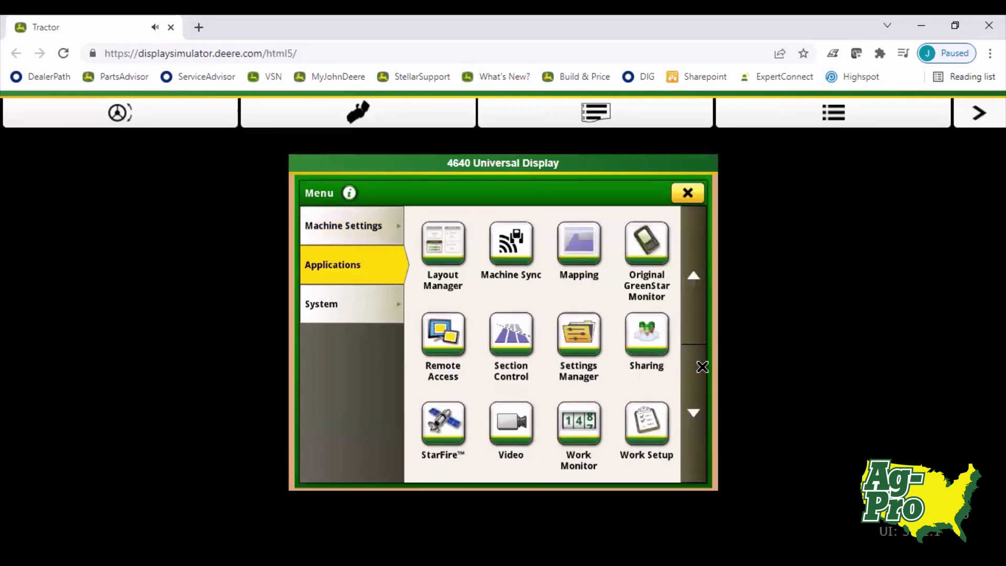
left_click(457, 244)
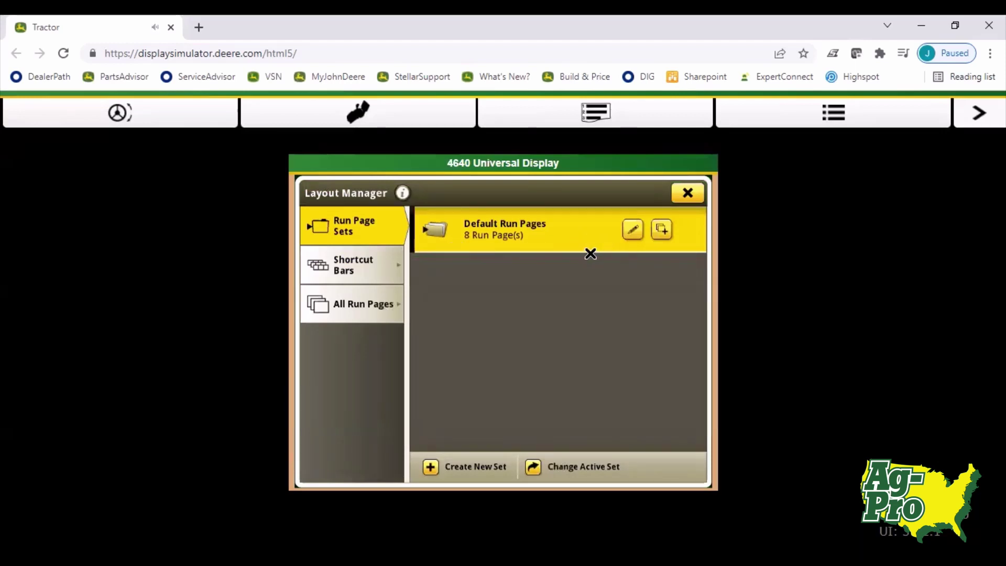
left_click(373, 269)
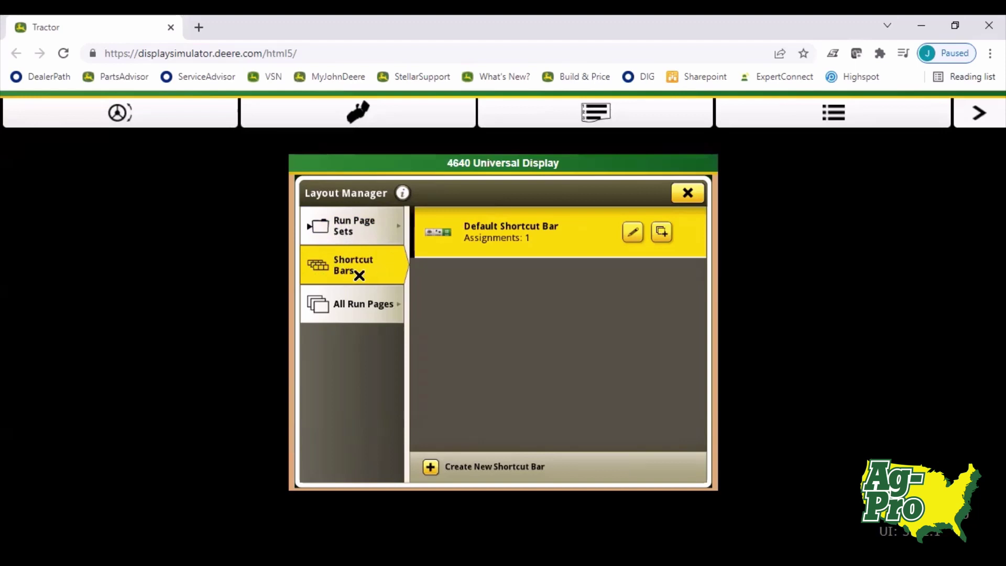
Step: Edit the Default Shortcut Bar and remove its Quick Line shortcut
left_click(636, 231)
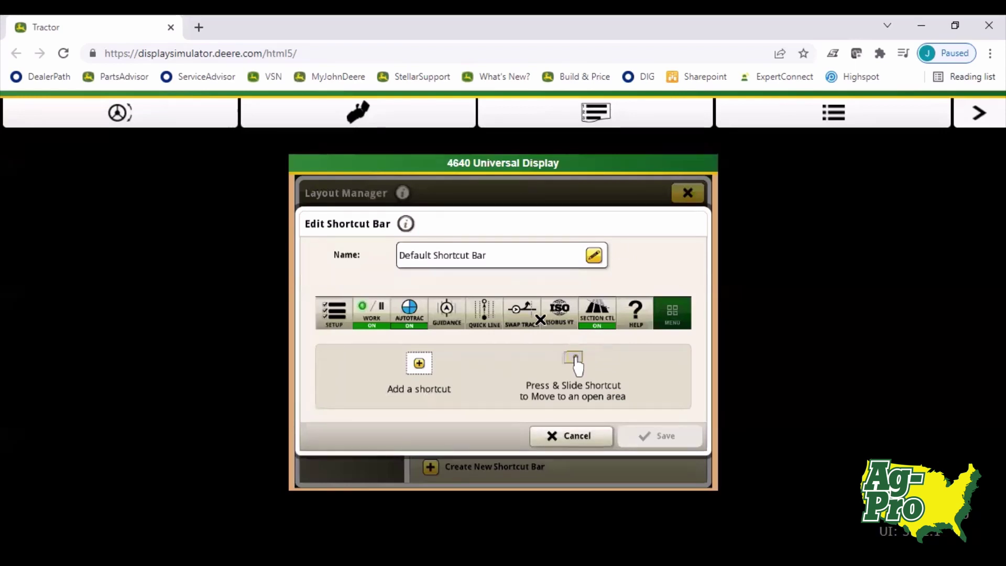
left_click(485, 318)
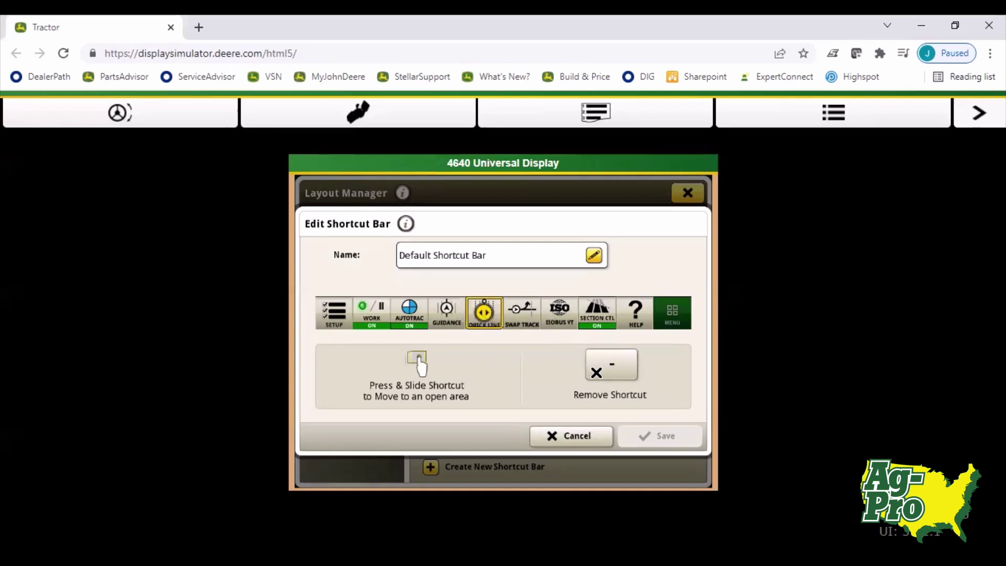
left_click(611, 354)
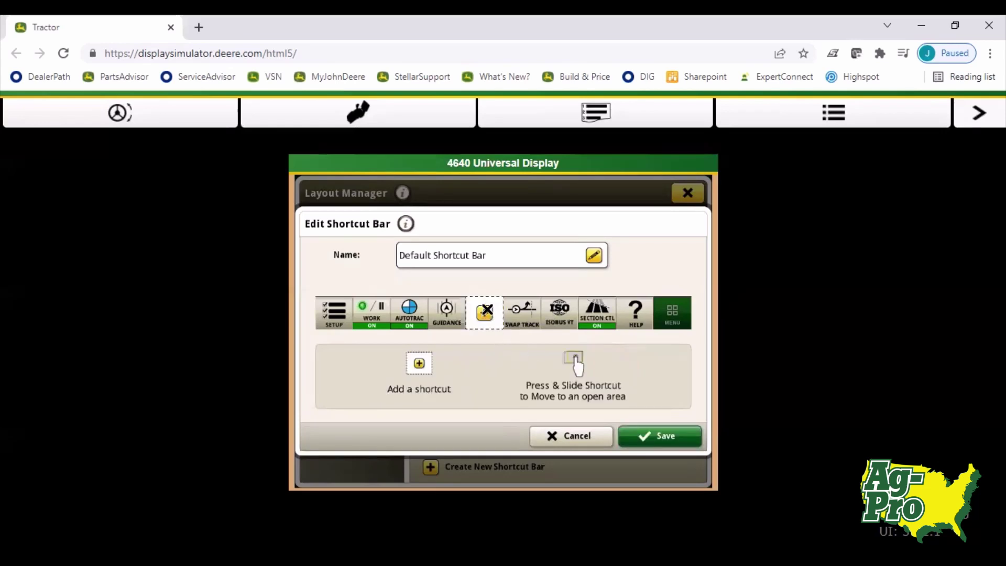
Step: Add a SeedStar app shortcut to the empty slot, save the bar, and close Layout Manager
left_click(486, 310)
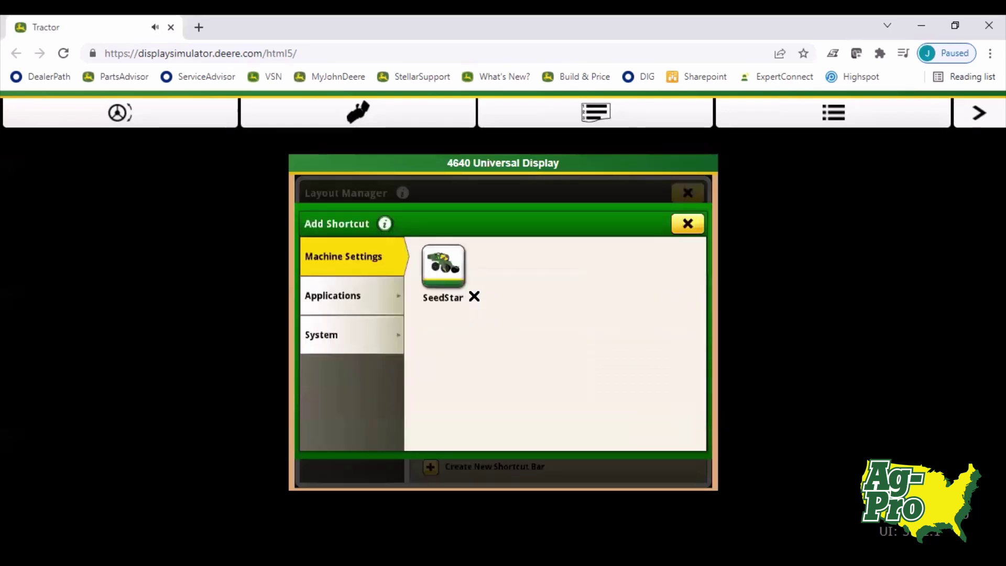
left_click(459, 278)
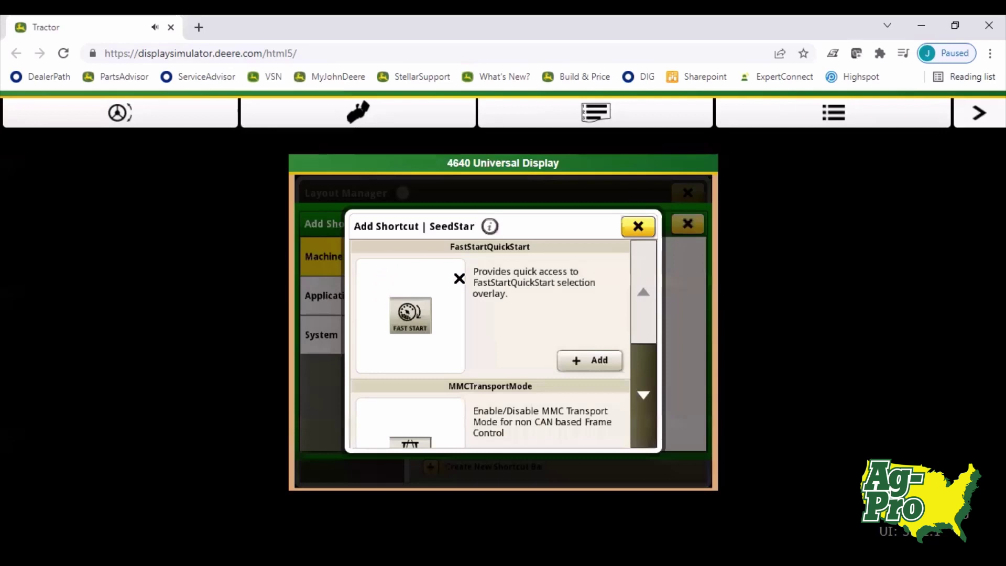
left_click(639, 362)
left_click(639, 361)
left_click(639, 361)
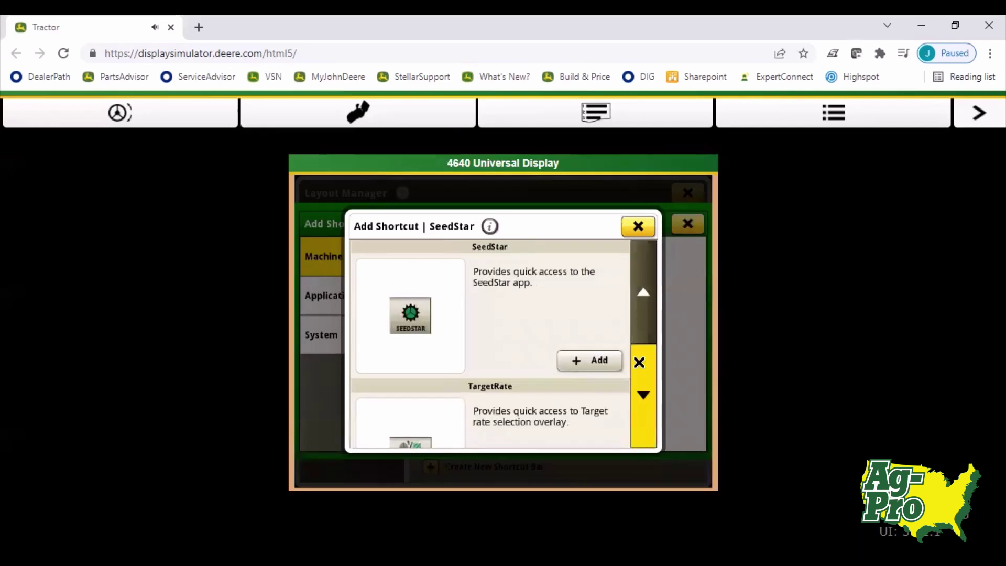
left_click(648, 297)
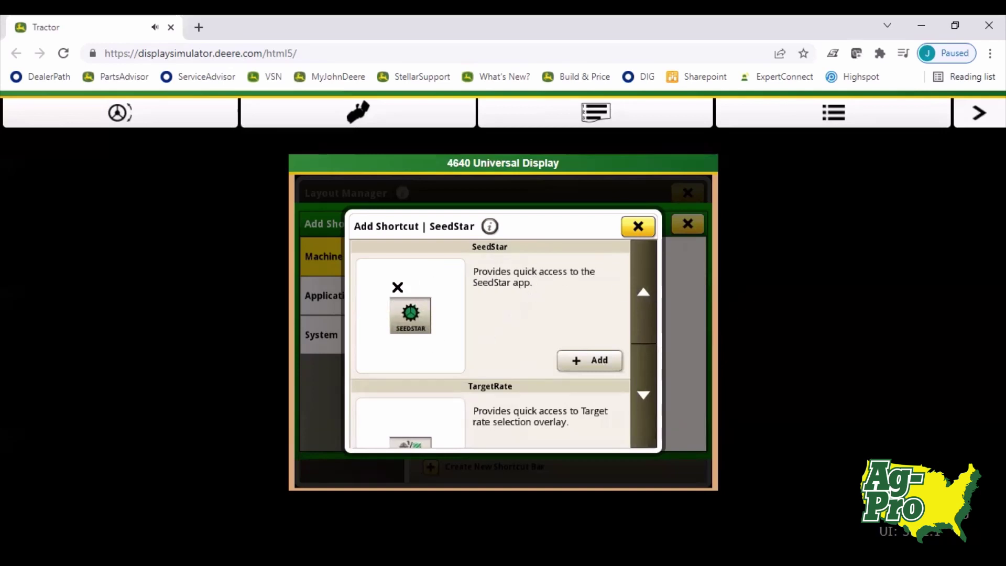
left_click(581, 361)
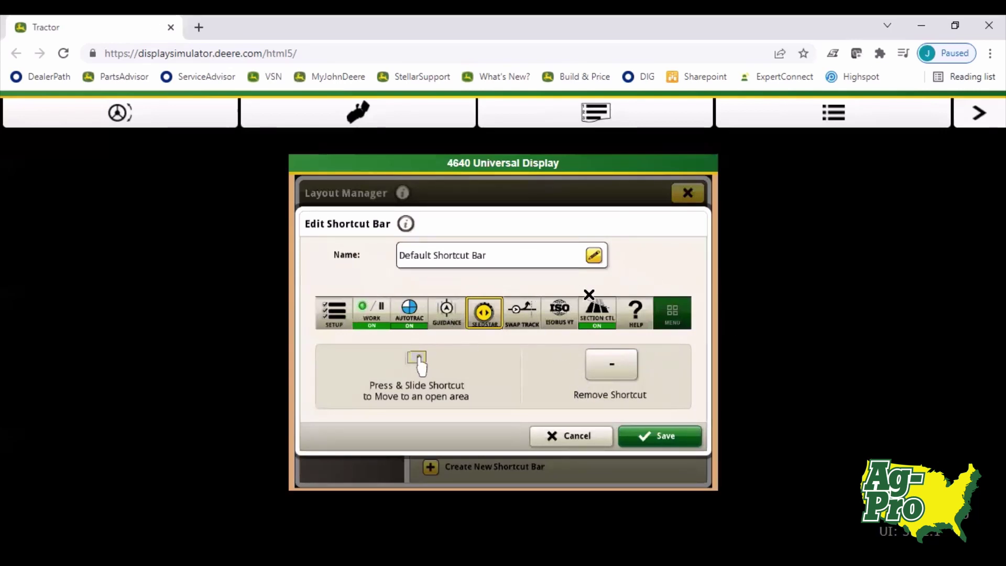
left_click(662, 439)
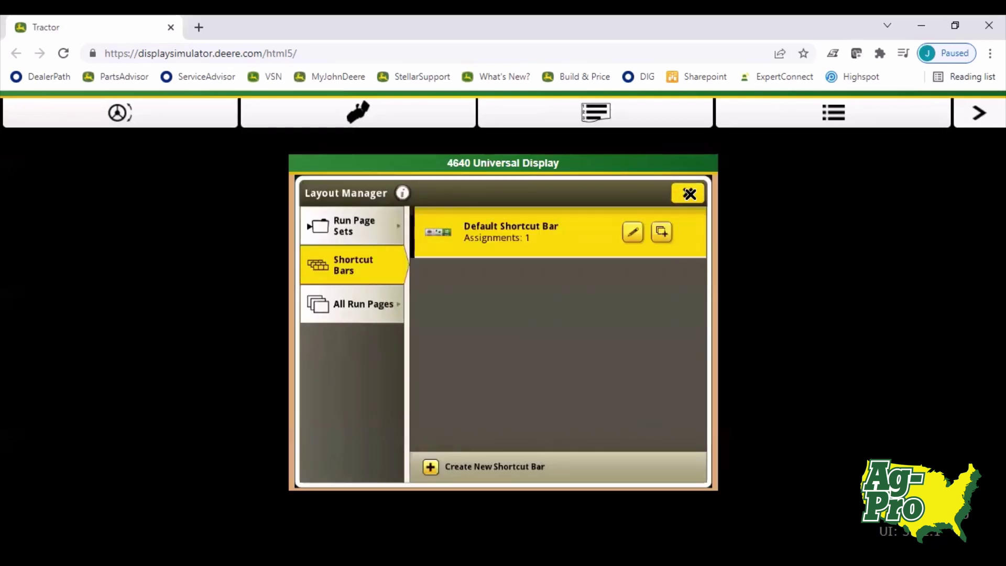
left_click(689, 193)
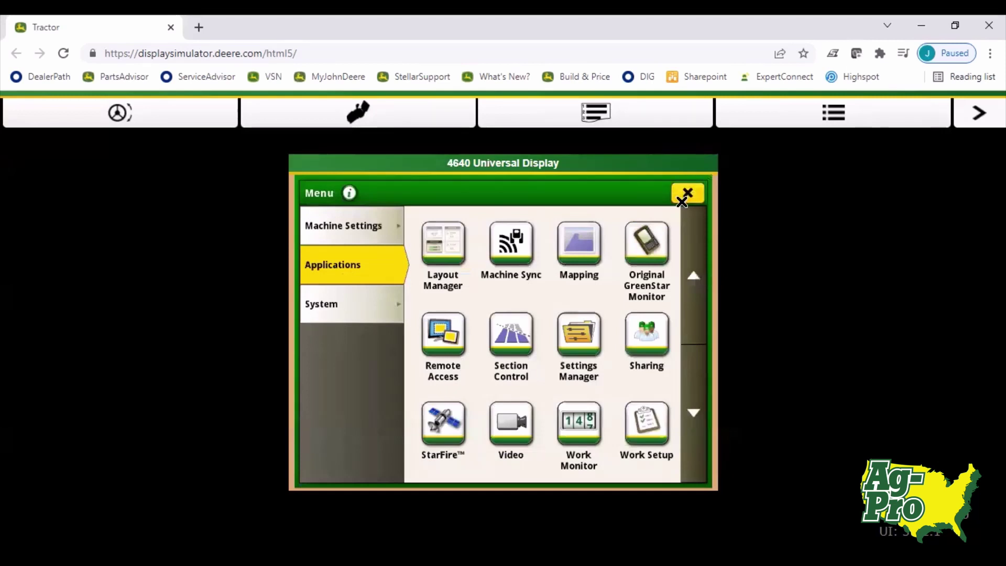
Step: Close the menu and open the SeedStar planter run page via Machine Settings
left_click(681, 201)
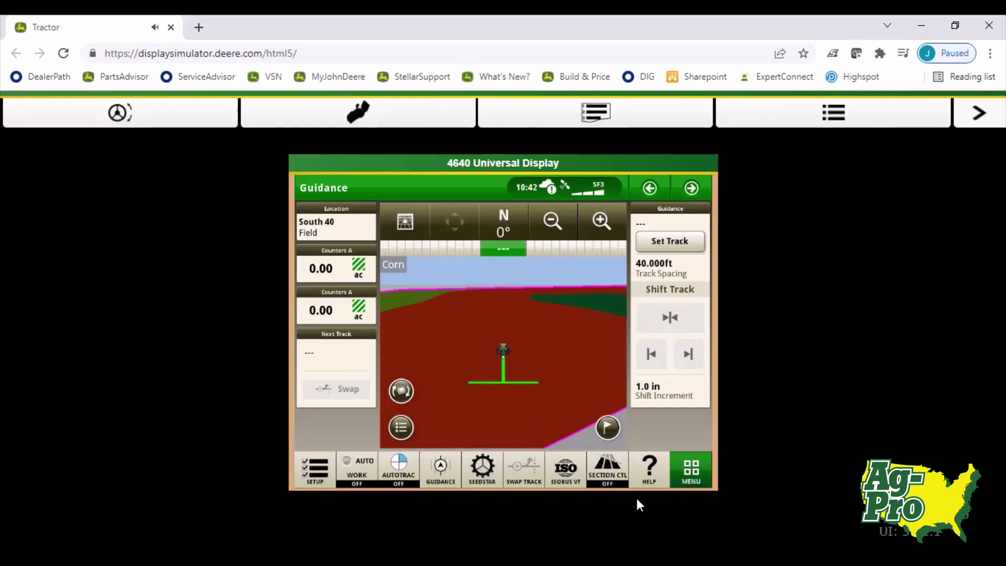
left_click(703, 468)
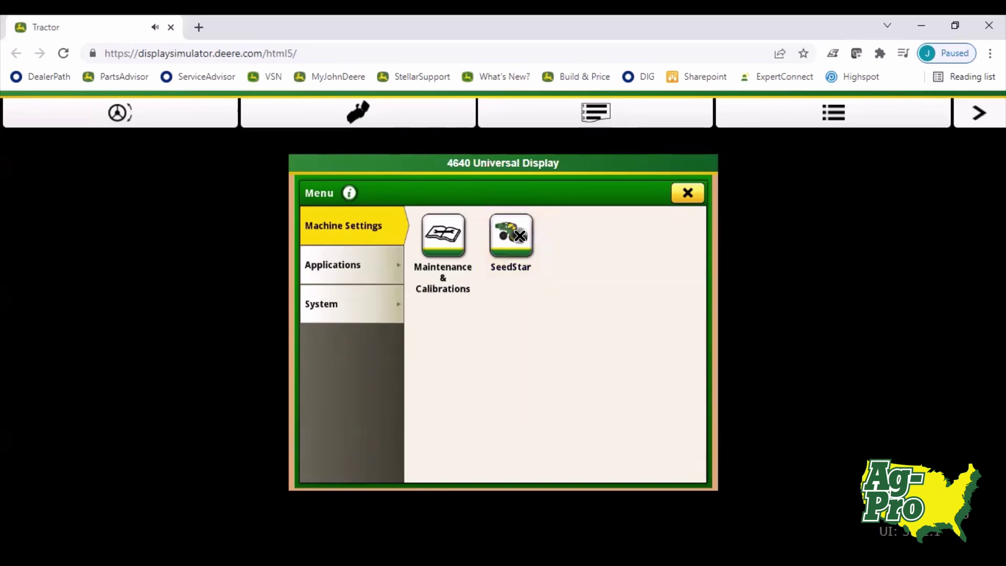
left_click(519, 236)
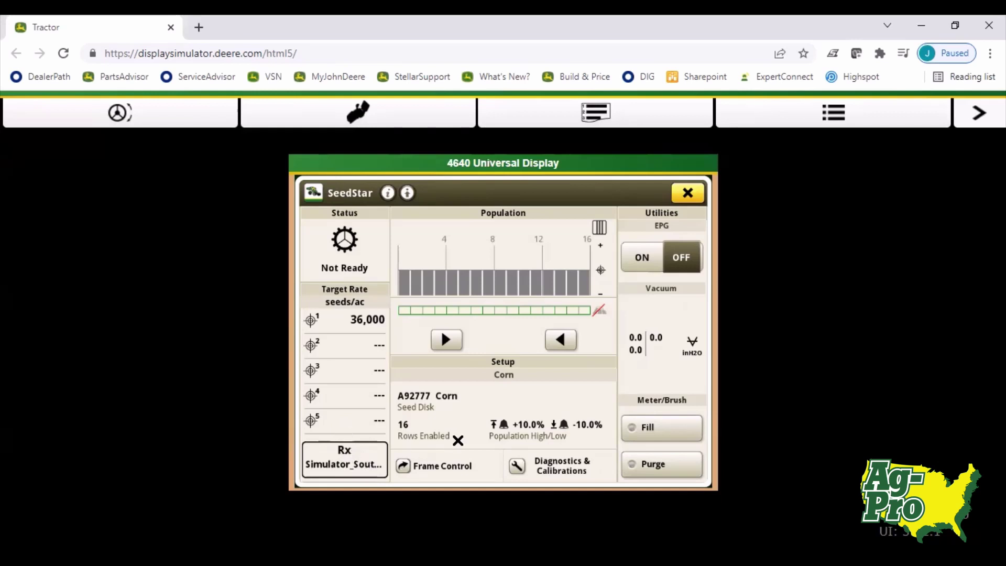
Step: Review the planter's Seed and Gauge Wheels setup tabs, then close them
left_click(441, 394)
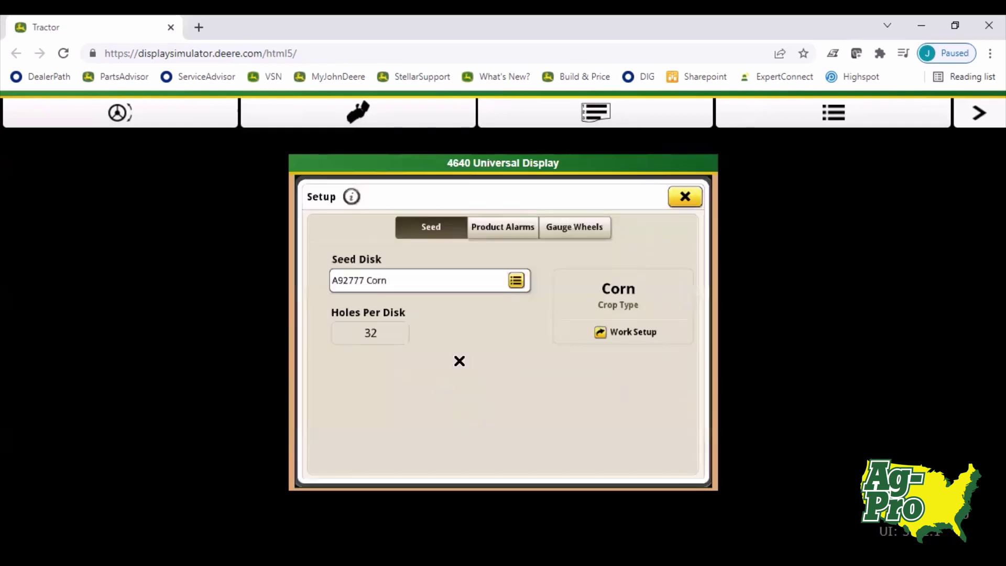
left_click(582, 225)
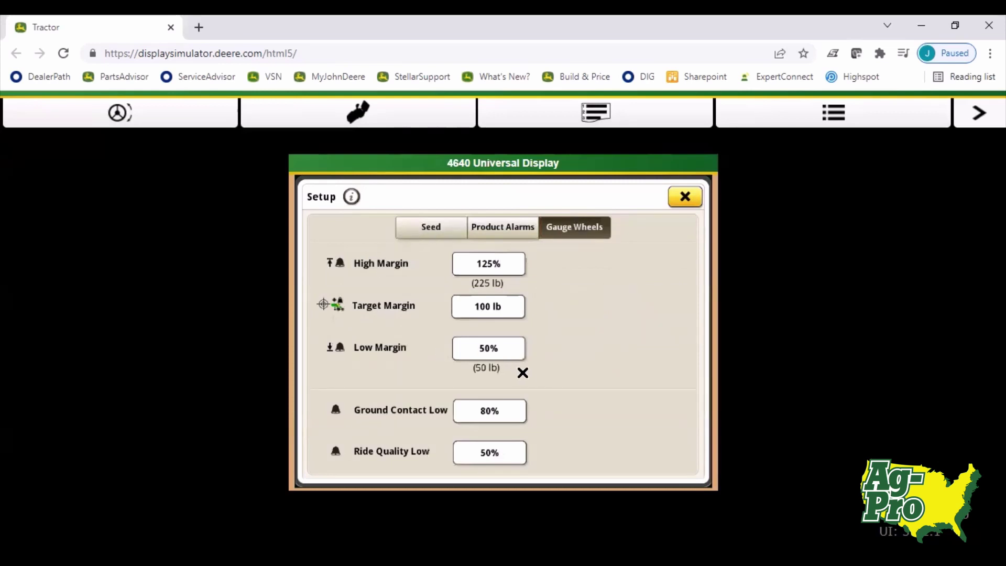
left_click(683, 195)
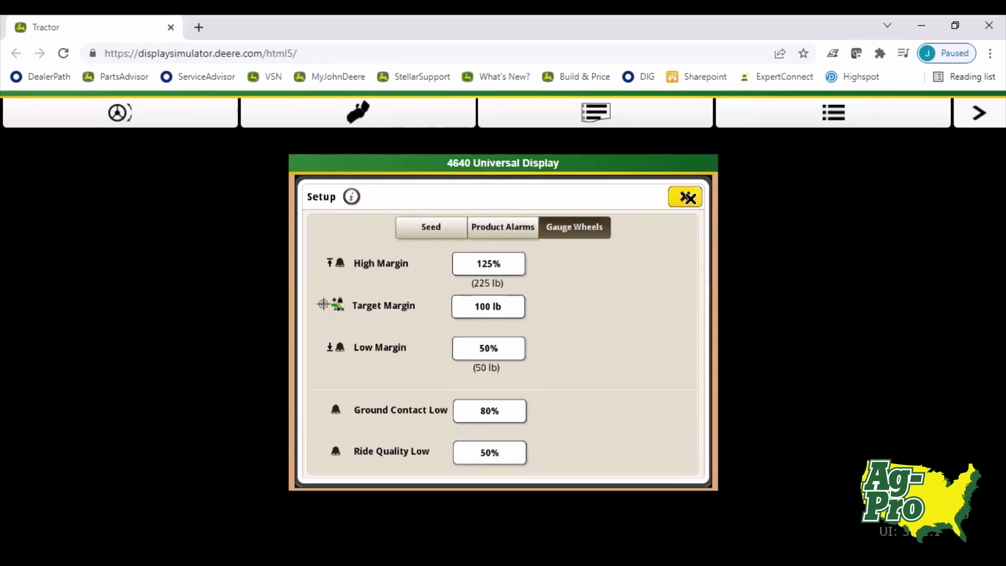
left_click(684, 195)
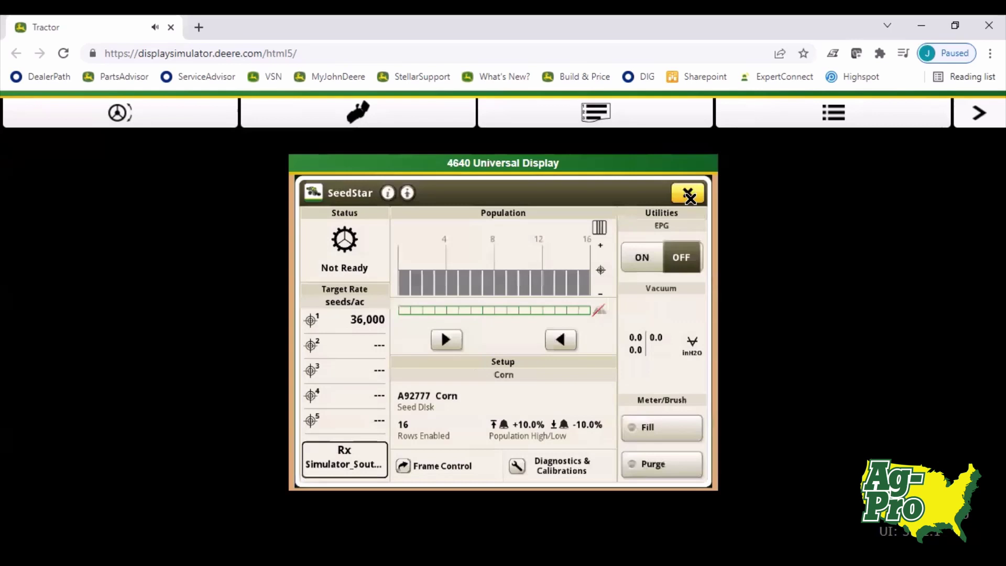
Step: Set the planter frame control to Plant mode and return to SeedStar
left_click(419, 465)
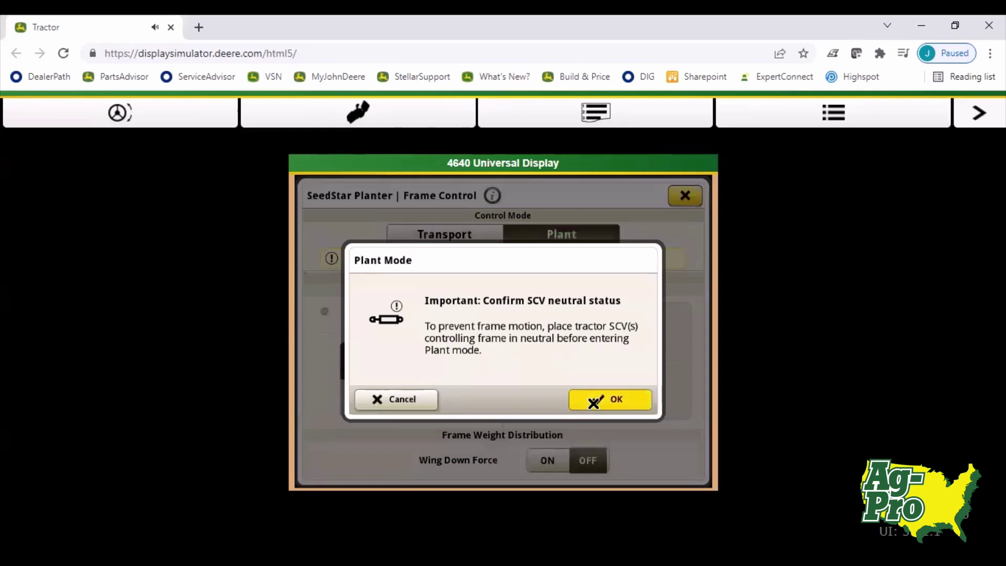
left_click(594, 403)
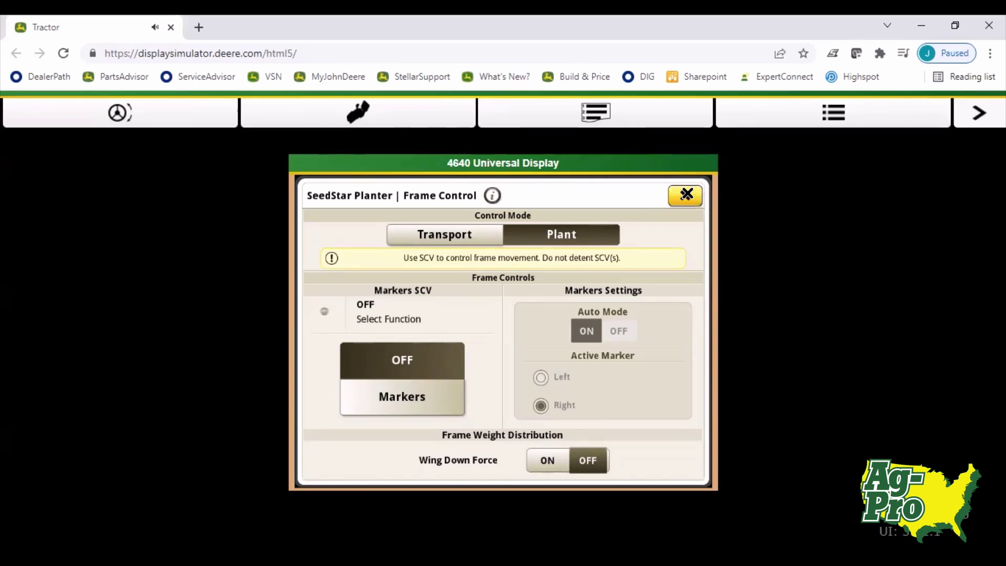
left_click(686, 194)
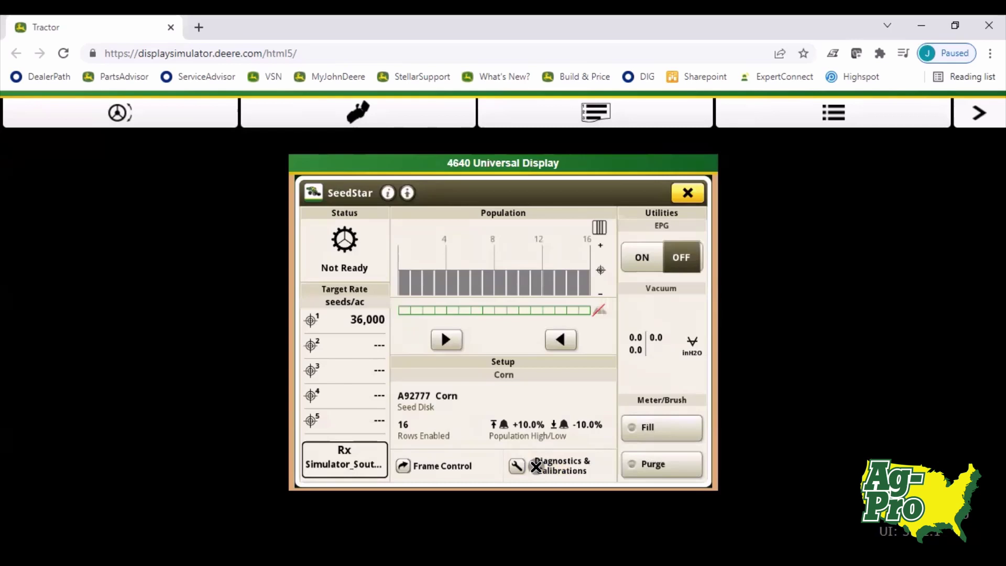
Step: Review the planter Diagnostics, Calibrations and Procedures lists, then close the window
left_click(535, 466)
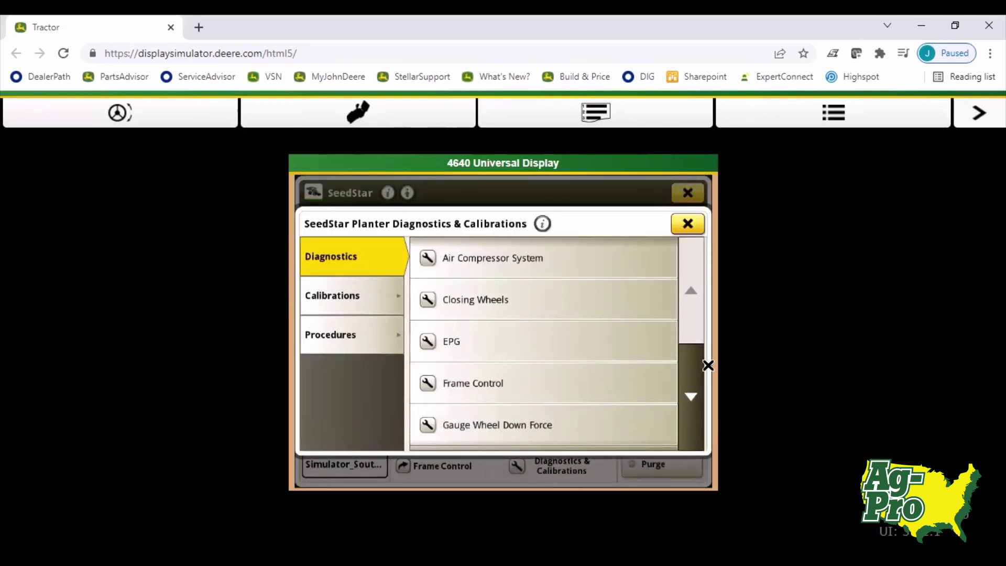
left_click(686, 357)
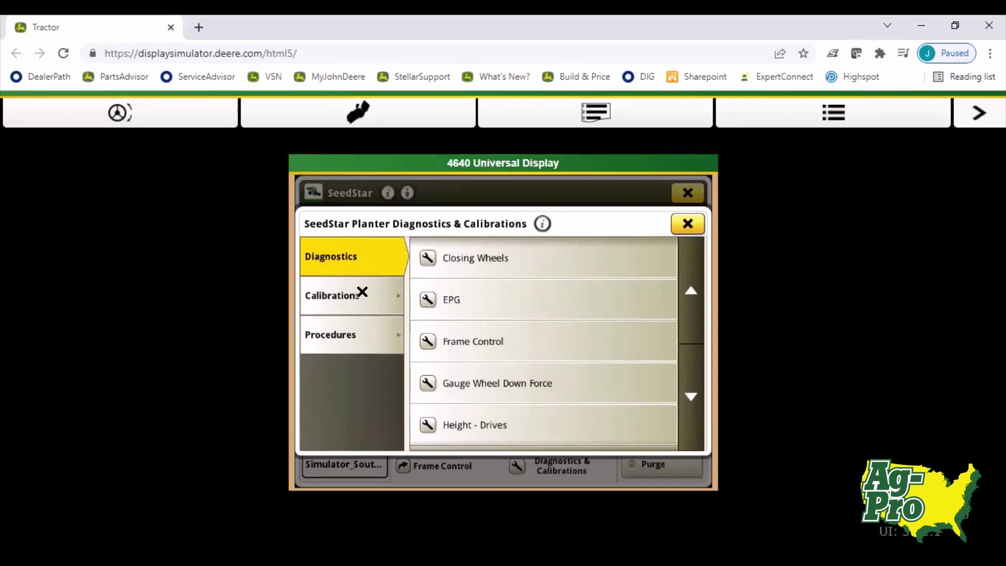
left_click(331, 303)
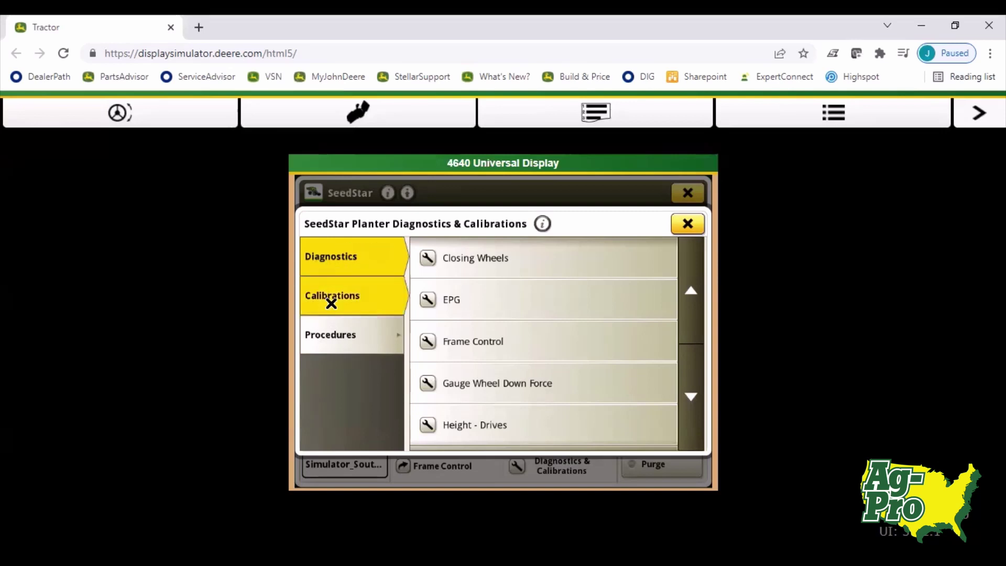
left_click(352, 336)
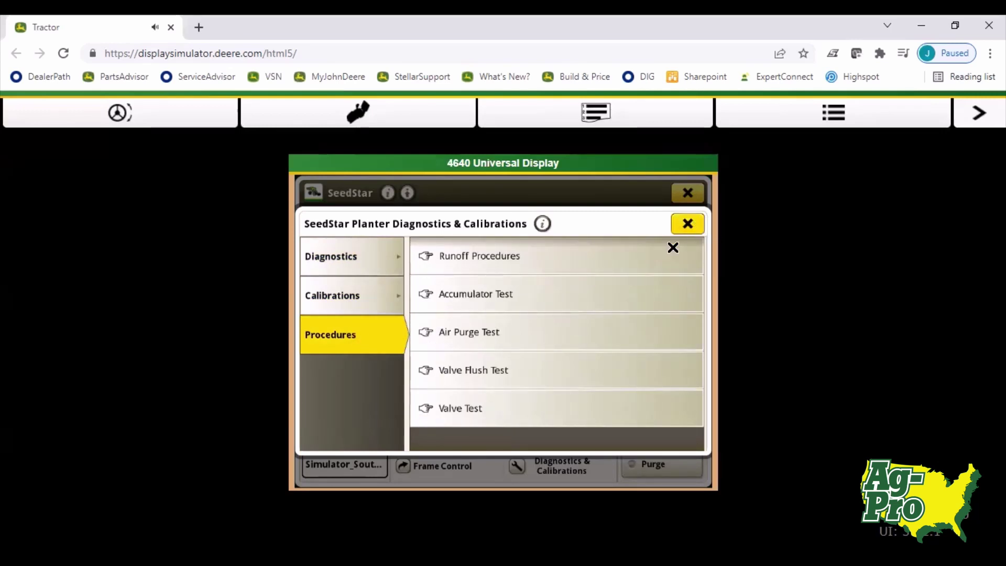
left_click(686, 225)
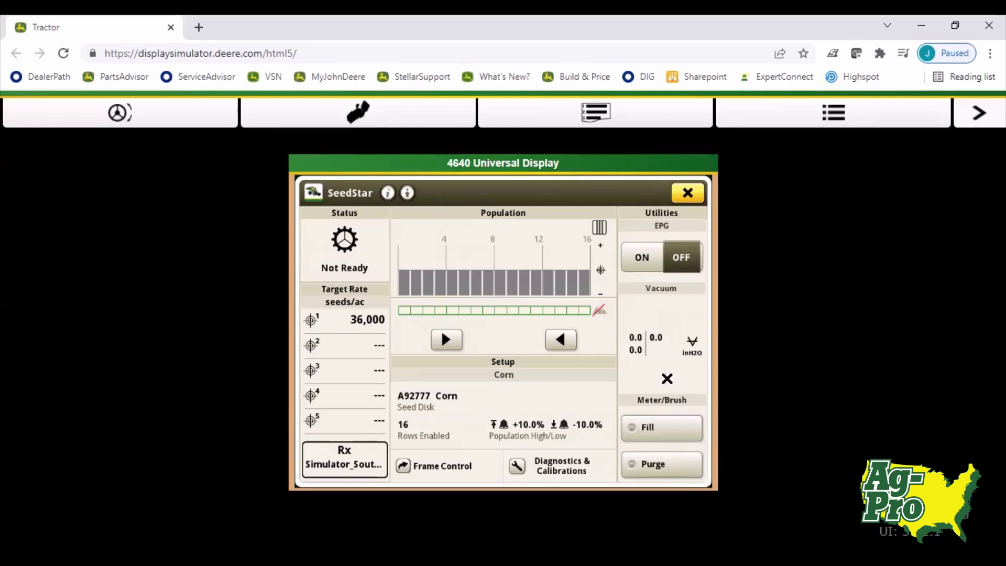
Step: Review the SeedStar Information & Settings list, then close it to return to the SeedStar page
left_click(409, 193)
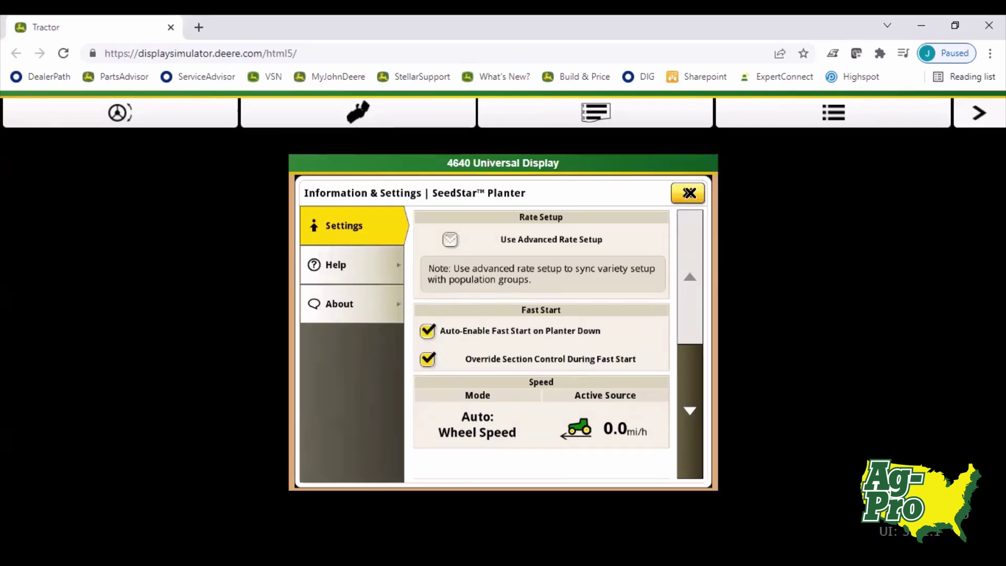
left_click(689, 192)
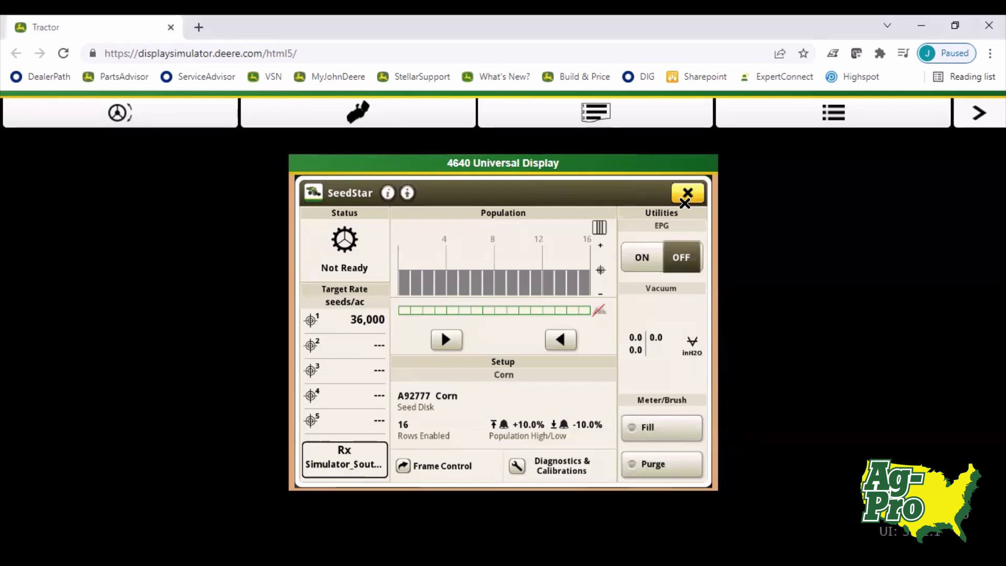
left_click(689, 195)
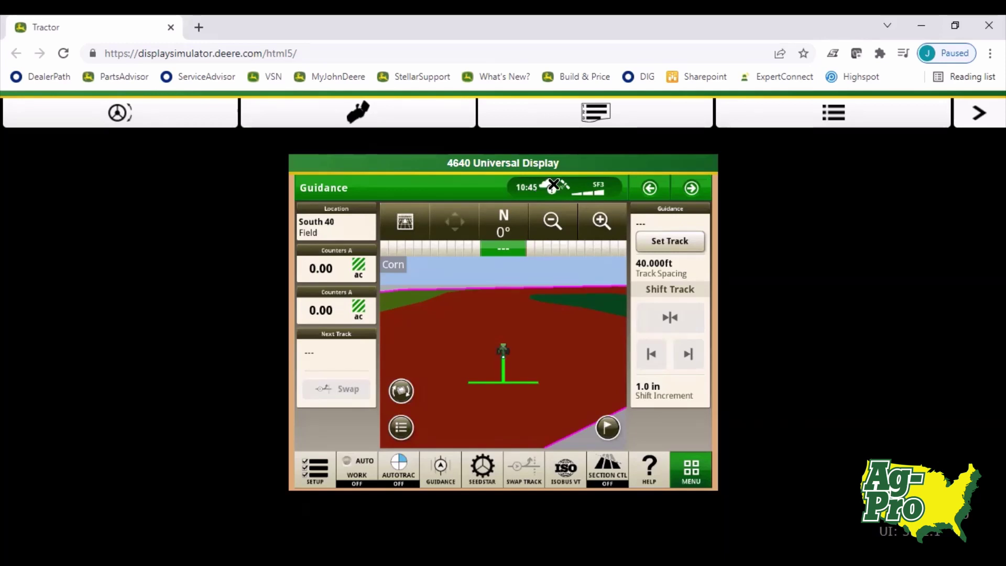
left_click(553, 184)
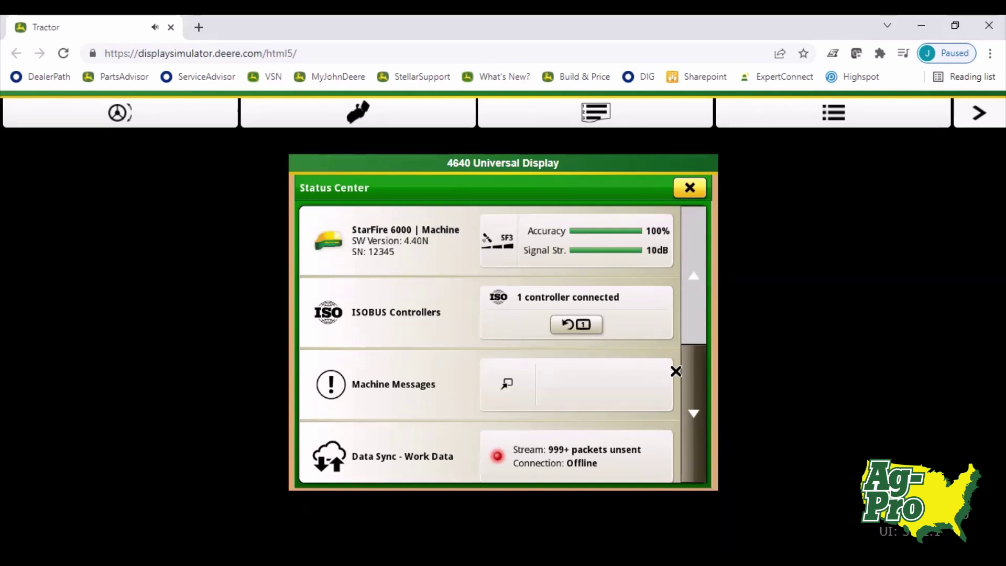
left_click(694, 371)
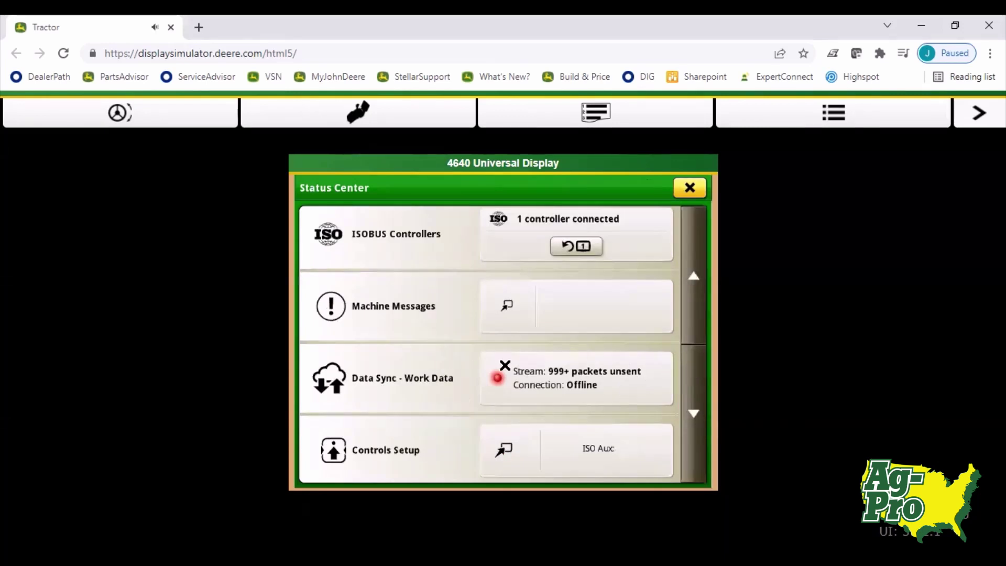
left_click(701, 422)
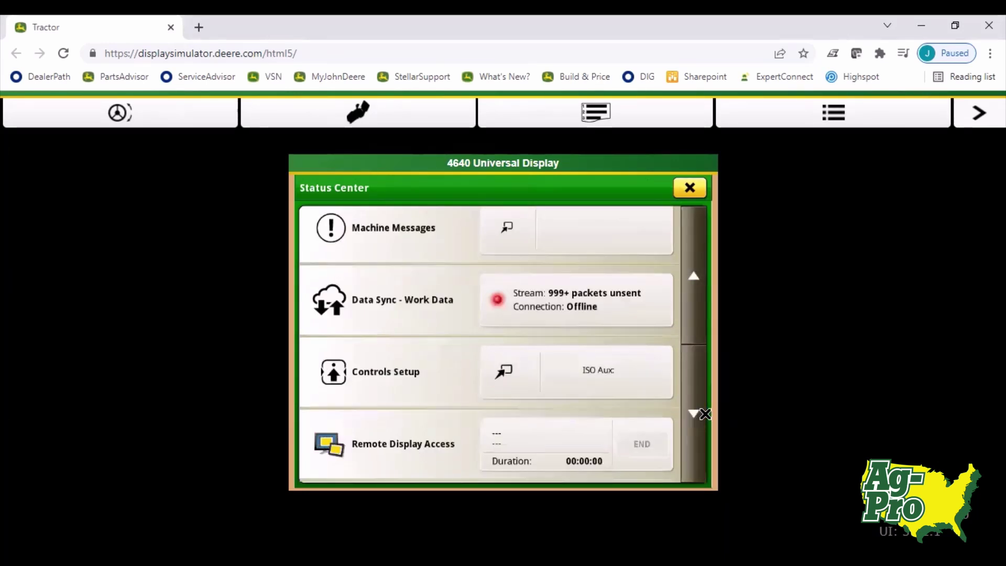
left_click(702, 391)
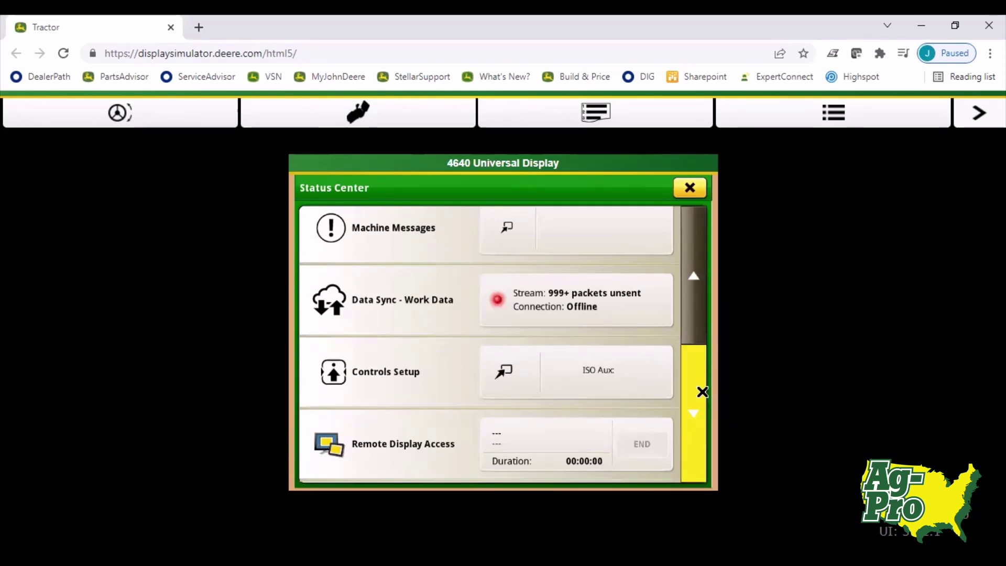
left_click(698, 392)
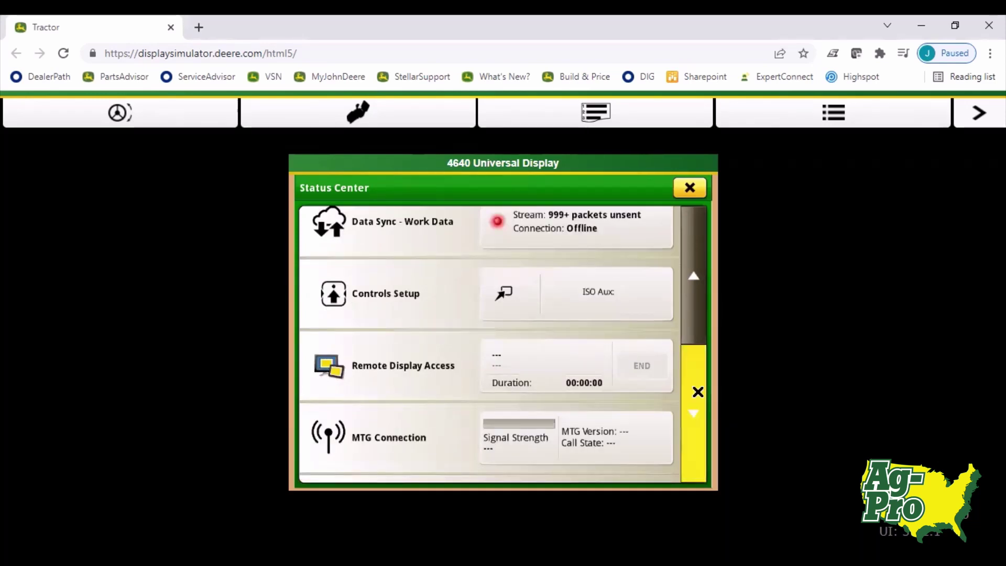
left_click(697, 392)
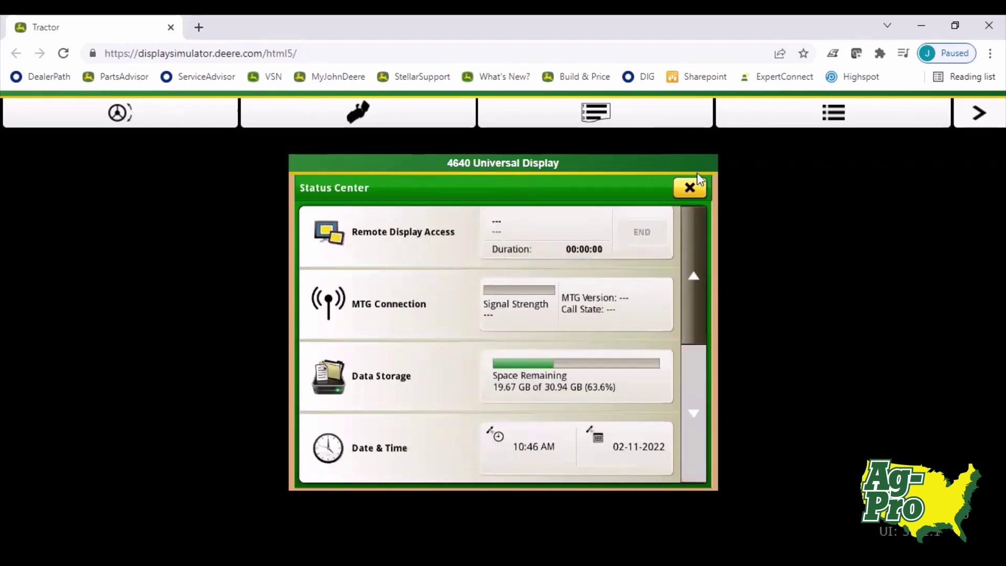
left_click(694, 190)
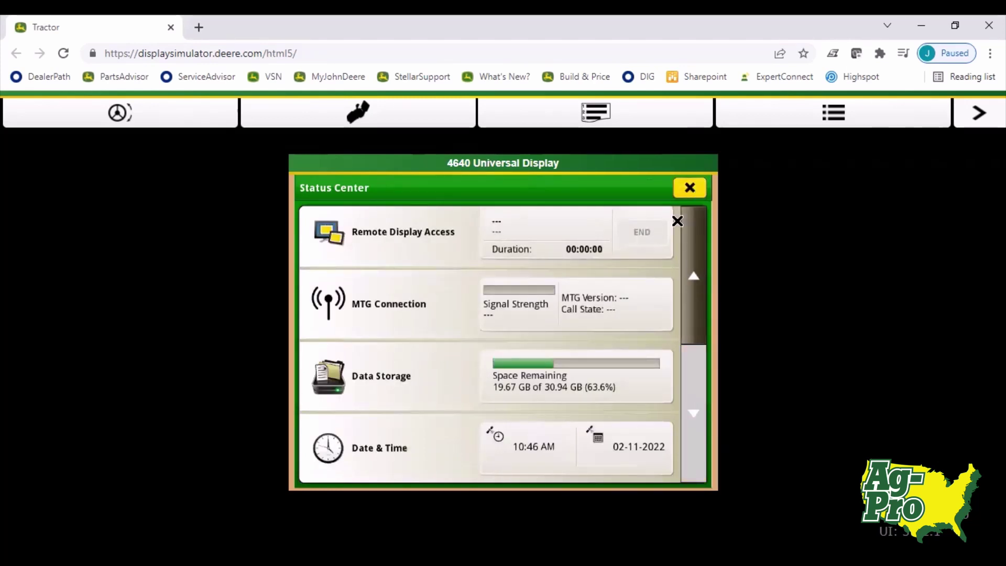